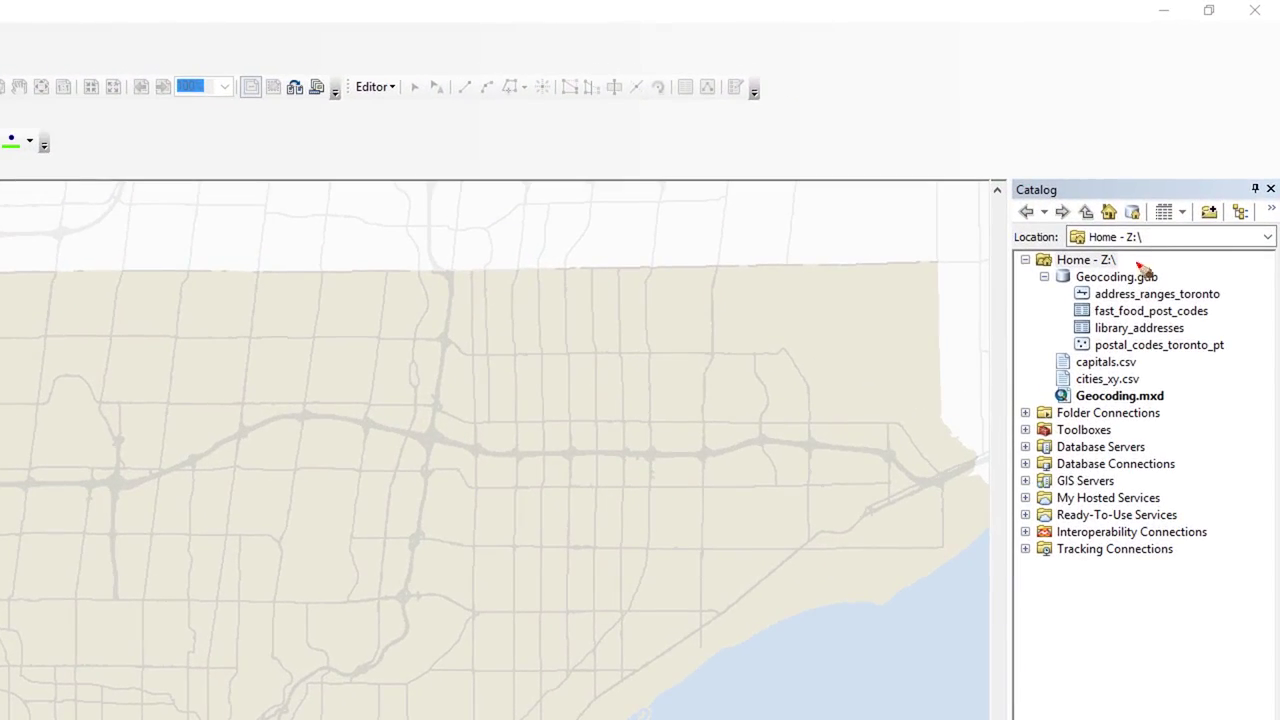
# Highlight the Home folder, Geocoding geodatabase, fast_food_post_codes table and postal_codes_toronto_pt layer in Catalog.
pyautogui.moveTo(1197, 162); pyautogui.dragTo(1146, 152)
pyautogui.moveTo(1023, 270)
pyautogui.mouseDown()
pyautogui.moveTo(1223, 406)
pyautogui.moveTo(998, 255)
pyautogui.mouseUp()
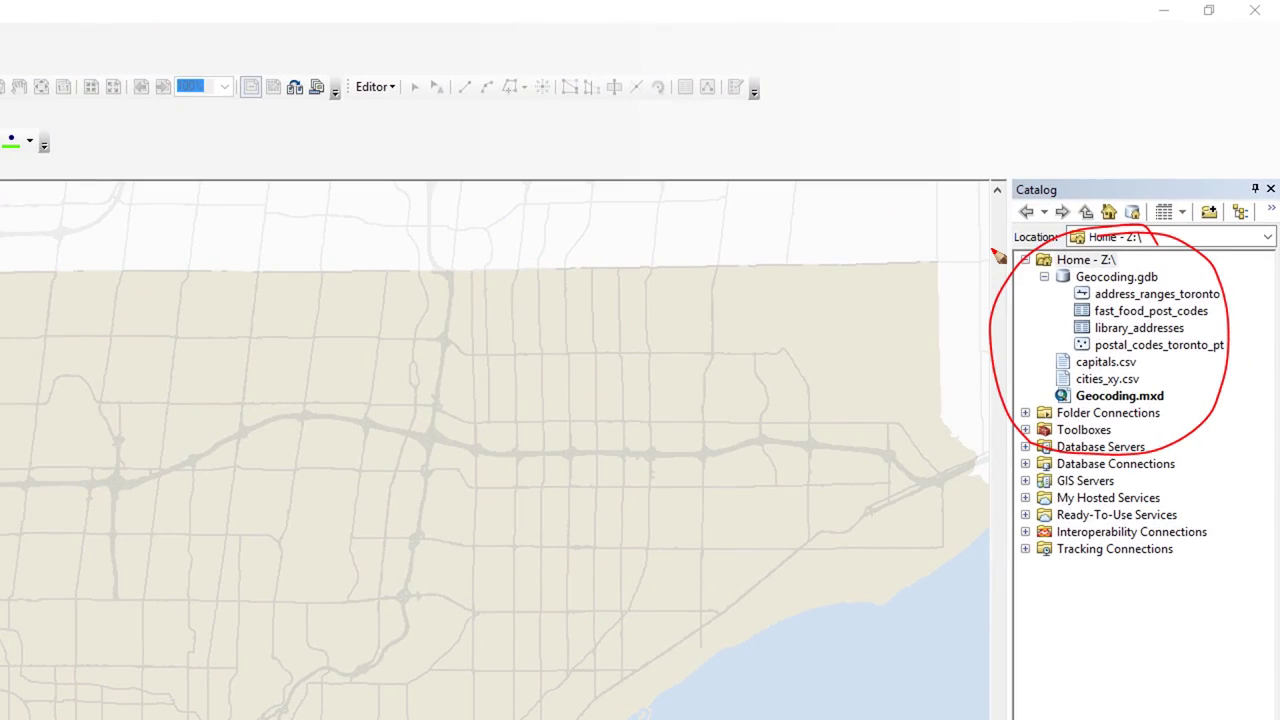
pyautogui.moveTo(1160, 277); pyautogui.dragTo(1217, 262)
pyautogui.moveTo(1218, 313); pyautogui.dragTo(1233, 316)
pyautogui.moveTo(1232, 345); pyautogui.dragTo(1262, 343)
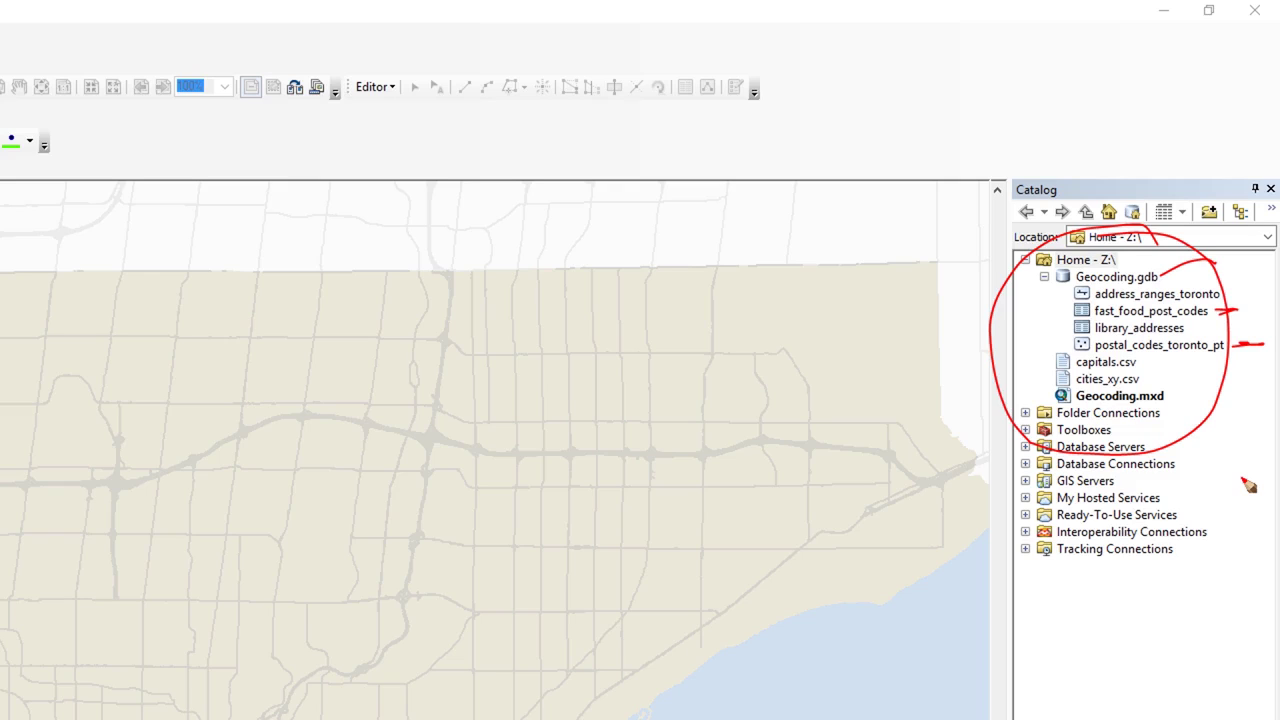
pyautogui.press('Escape')
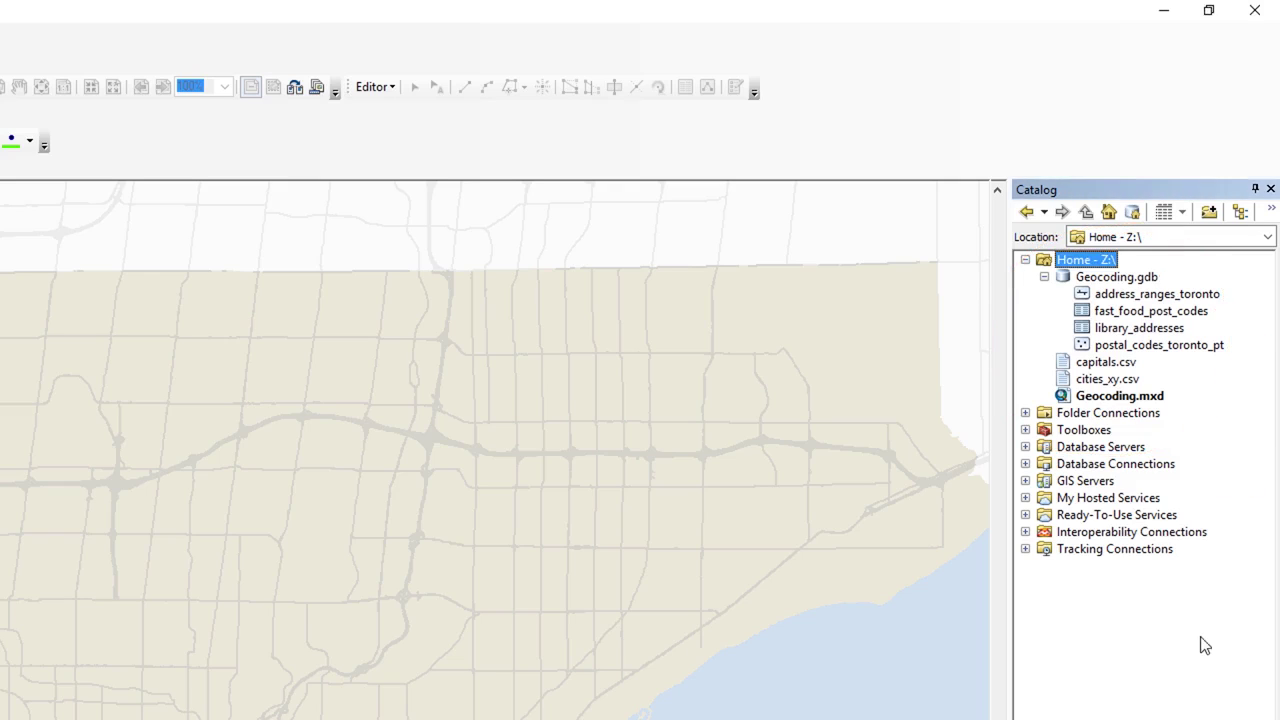
# Create a new Address Locator from the Home folder's New menu.
pyautogui.rightClick(1087, 260)
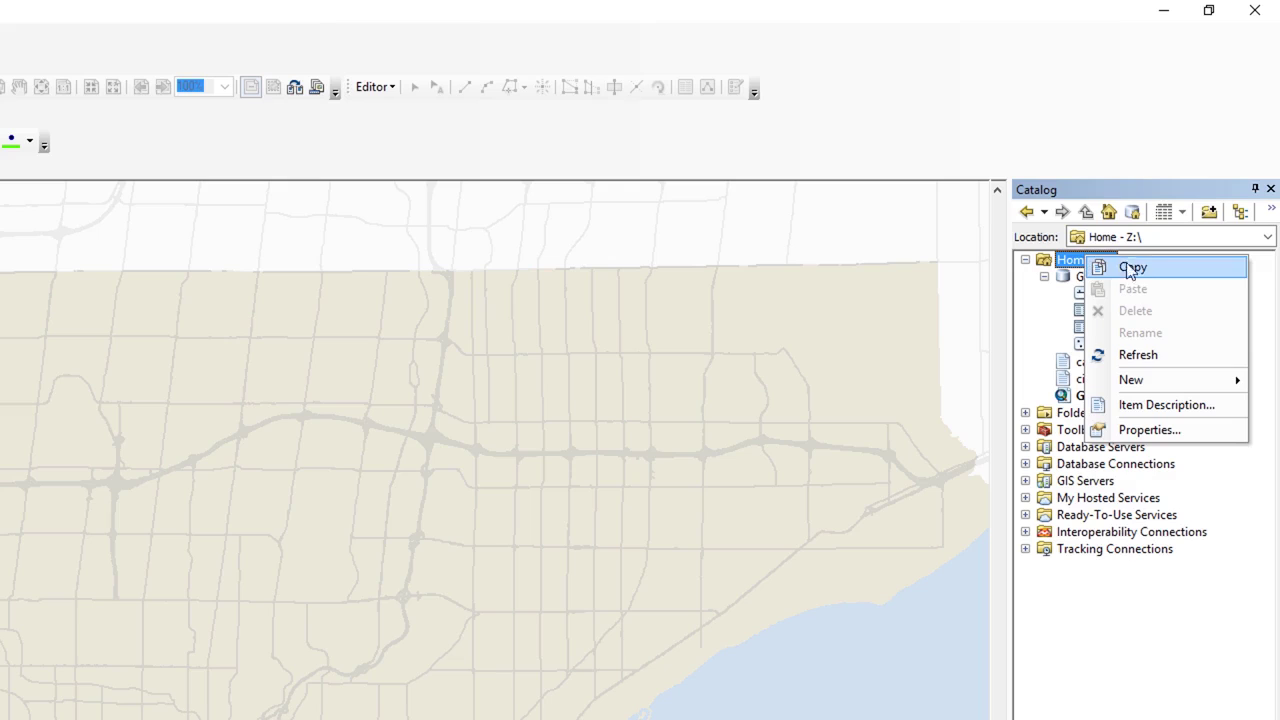
pyautogui.moveTo(1180, 380)
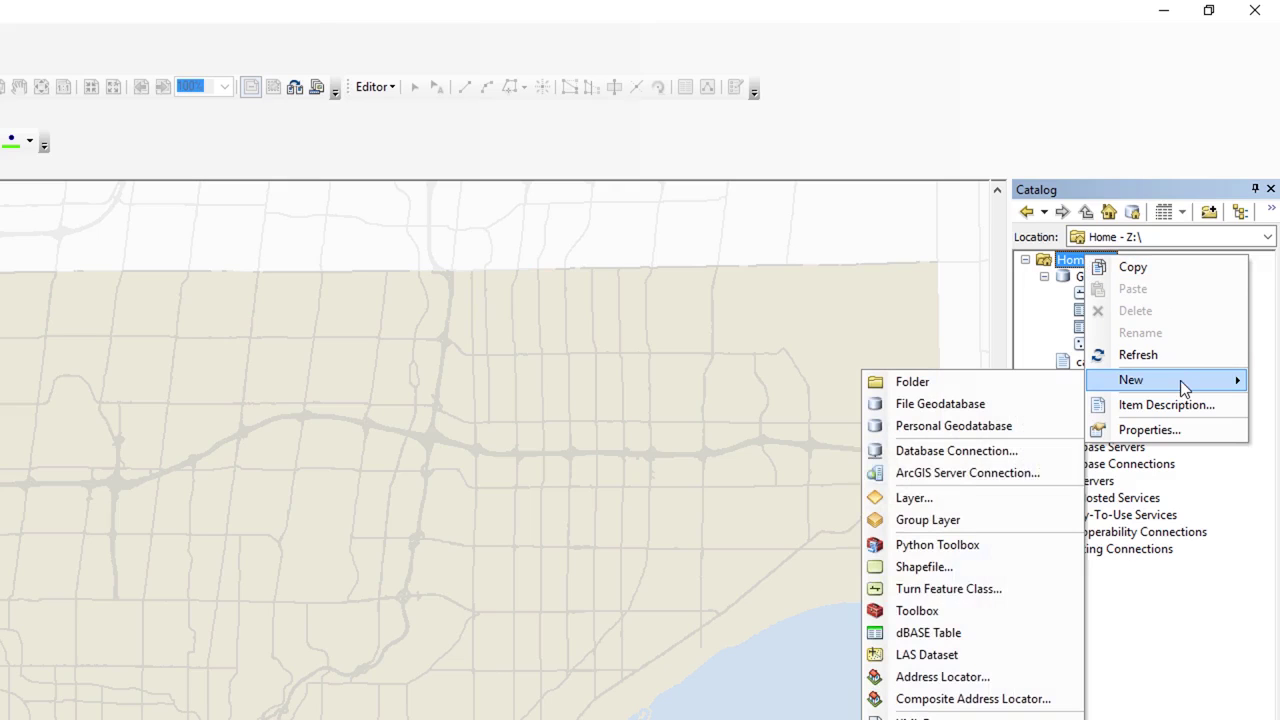
pyautogui.click(1001, 680)
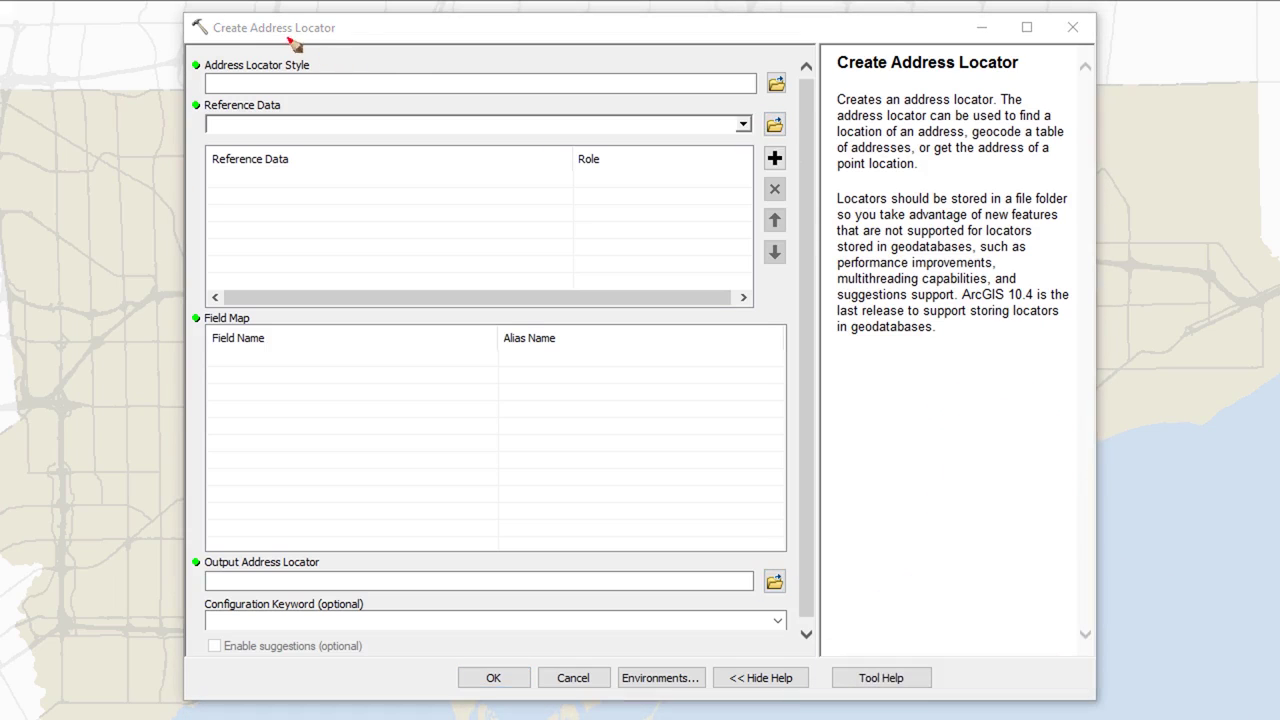
# Mark the style, reference data, field map and output locator settings in the dialog.
pyautogui.moveTo(290, 45)
pyautogui.mouseDown()
pyautogui.moveTo(165, 70)
pyautogui.moveTo(350, 55)
pyautogui.moveTo(245, 15)
pyautogui.mouseUp()
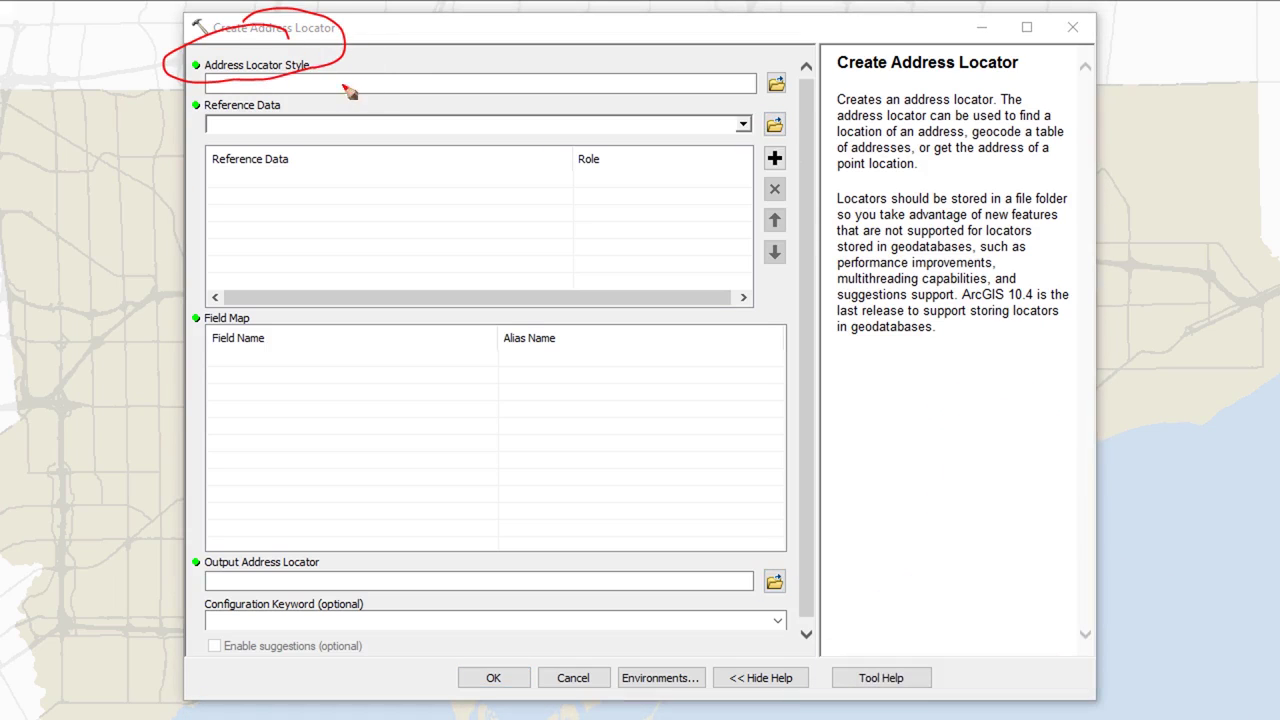
pyautogui.moveTo(274, 100)
pyautogui.mouseDown()
pyautogui.moveTo(266, 128)
pyautogui.moveTo(214, 88)
pyautogui.mouseUp()
pyautogui.moveTo(243, 302)
pyautogui.mouseDown()
pyautogui.moveTo(228, 333)
pyautogui.moveTo(258, 300)
pyautogui.mouseUp()
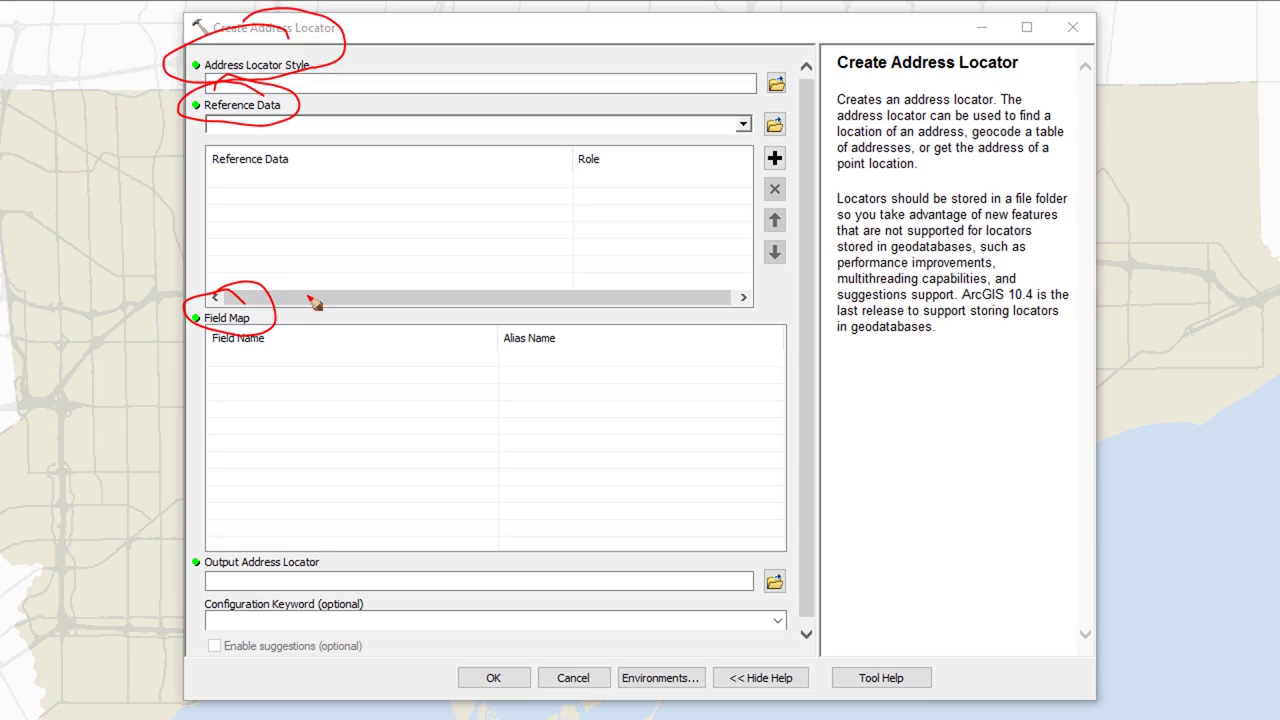
pyautogui.moveTo(277, 534)
pyautogui.mouseDown()
pyautogui.moveTo(323, 586)
pyautogui.moveTo(255, 522)
pyautogui.mouseUp()
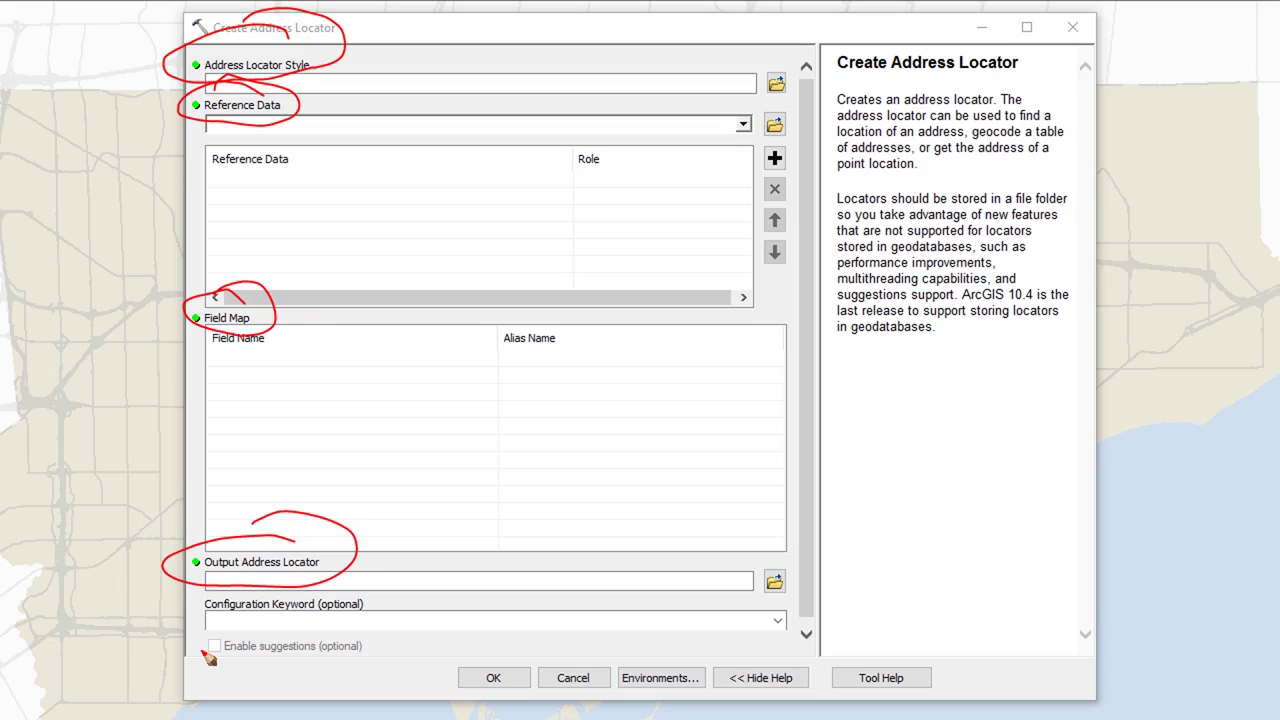
pyautogui.moveTo(355, 57); pyautogui.dragTo(528, 22)
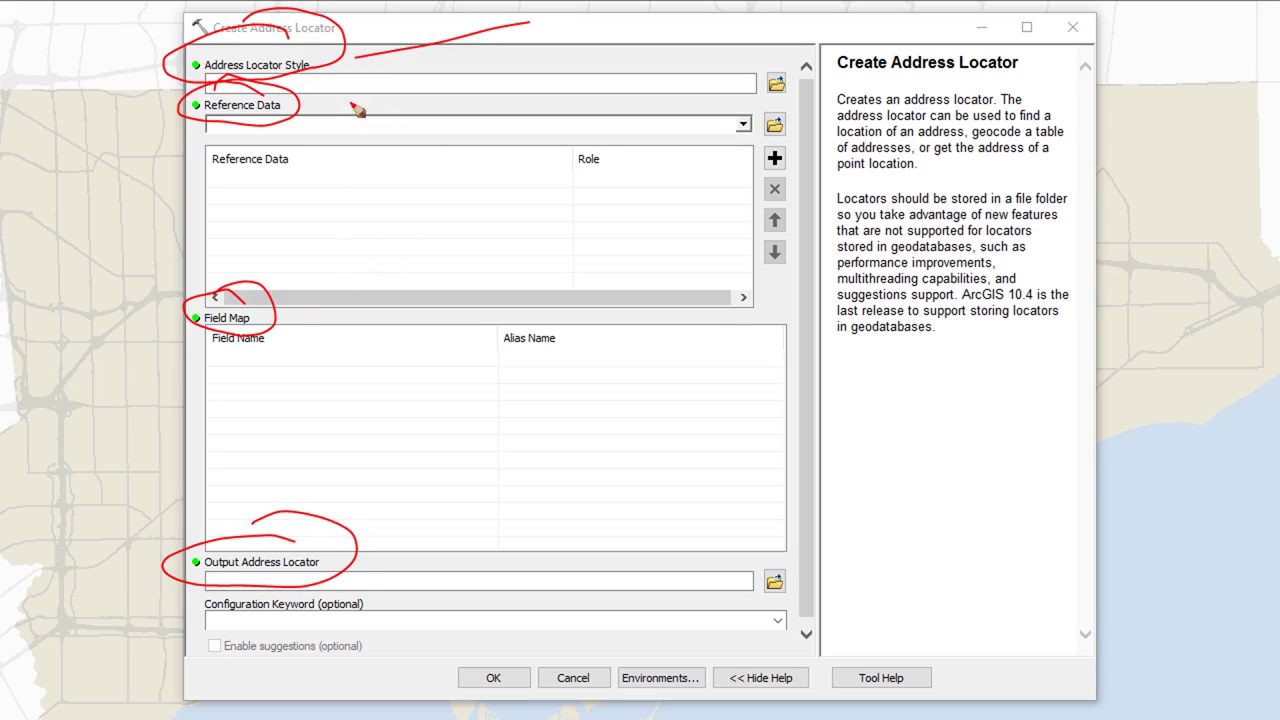
pyautogui.moveTo(316, 108); pyautogui.dragTo(482, 82)
pyautogui.moveTo(293, 306); pyautogui.dragTo(434, 279)
pyautogui.moveTo(370, 545); pyautogui.dragTo(502, 498)
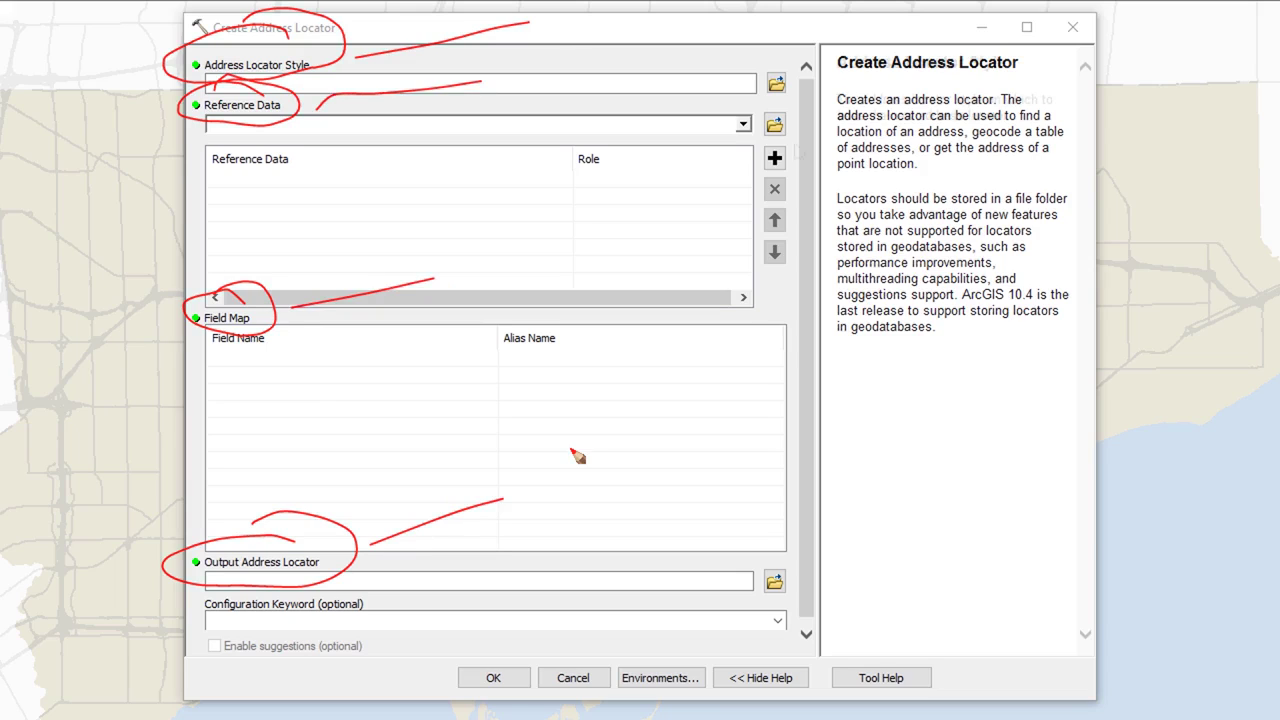
# Pick General - Single Field from the list of address locator styles.
pyautogui.click(776, 84)
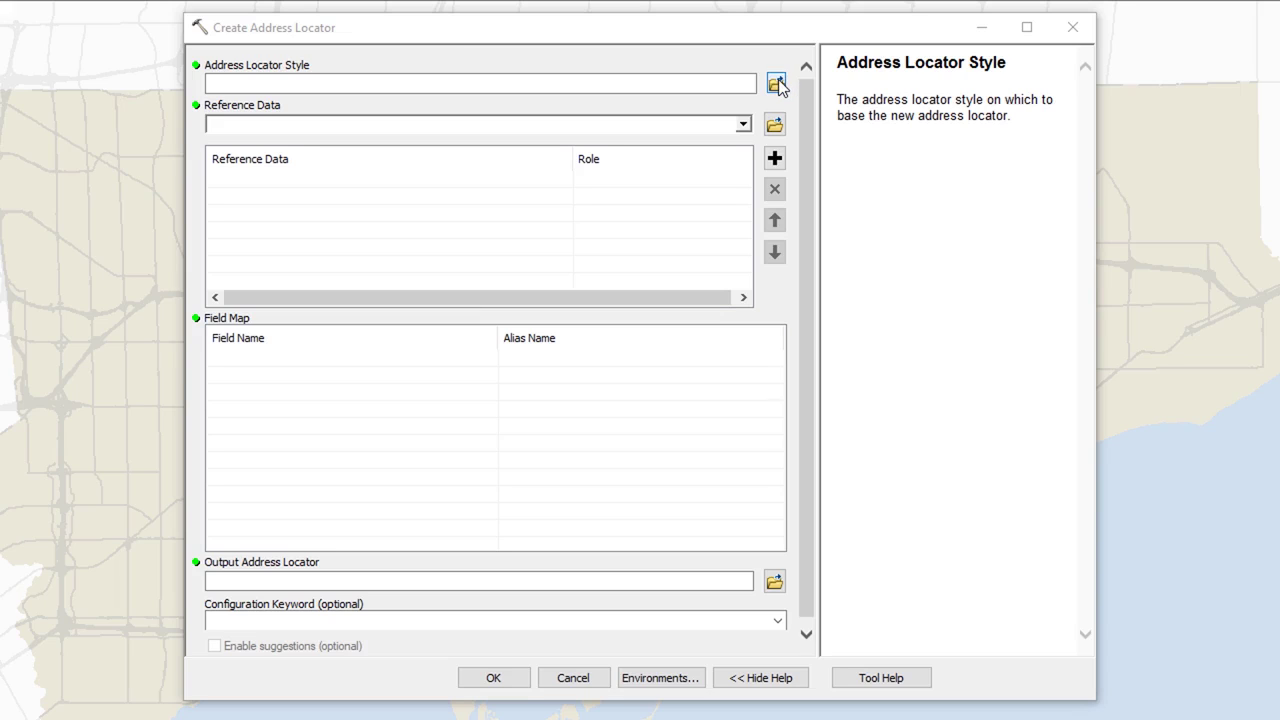
pyautogui.click(776, 84)
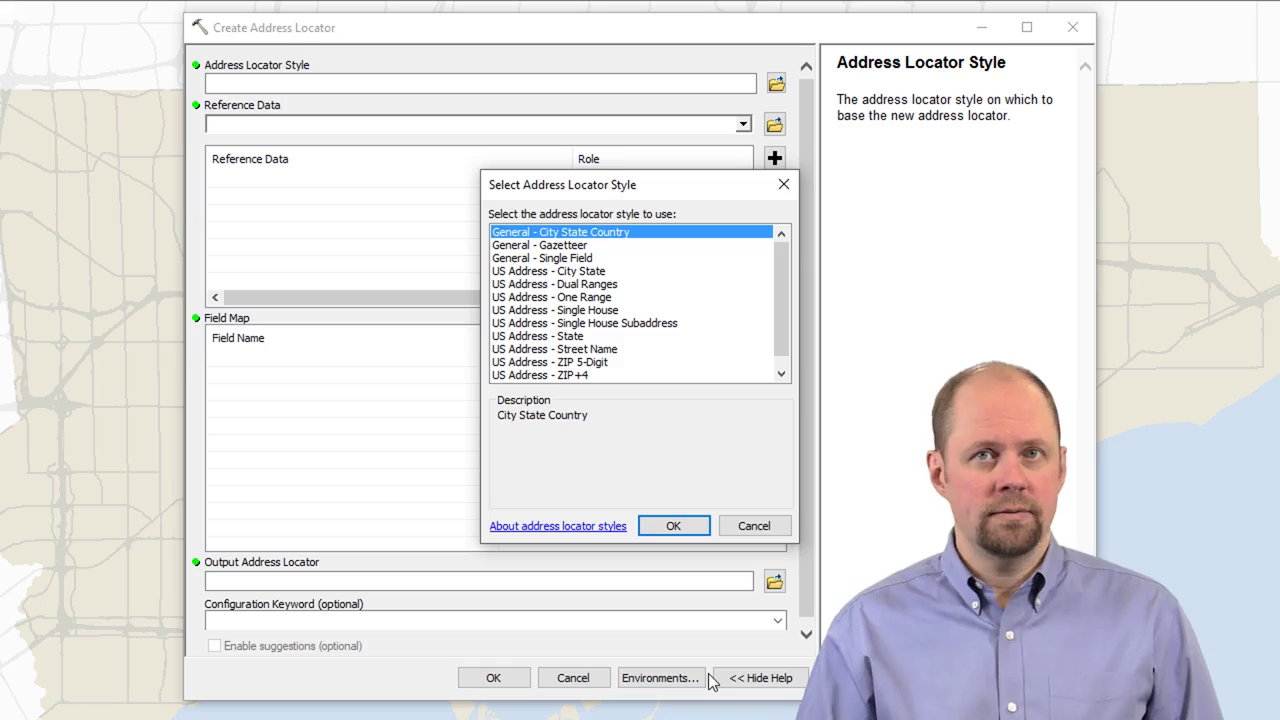
pyautogui.click(567, 259)
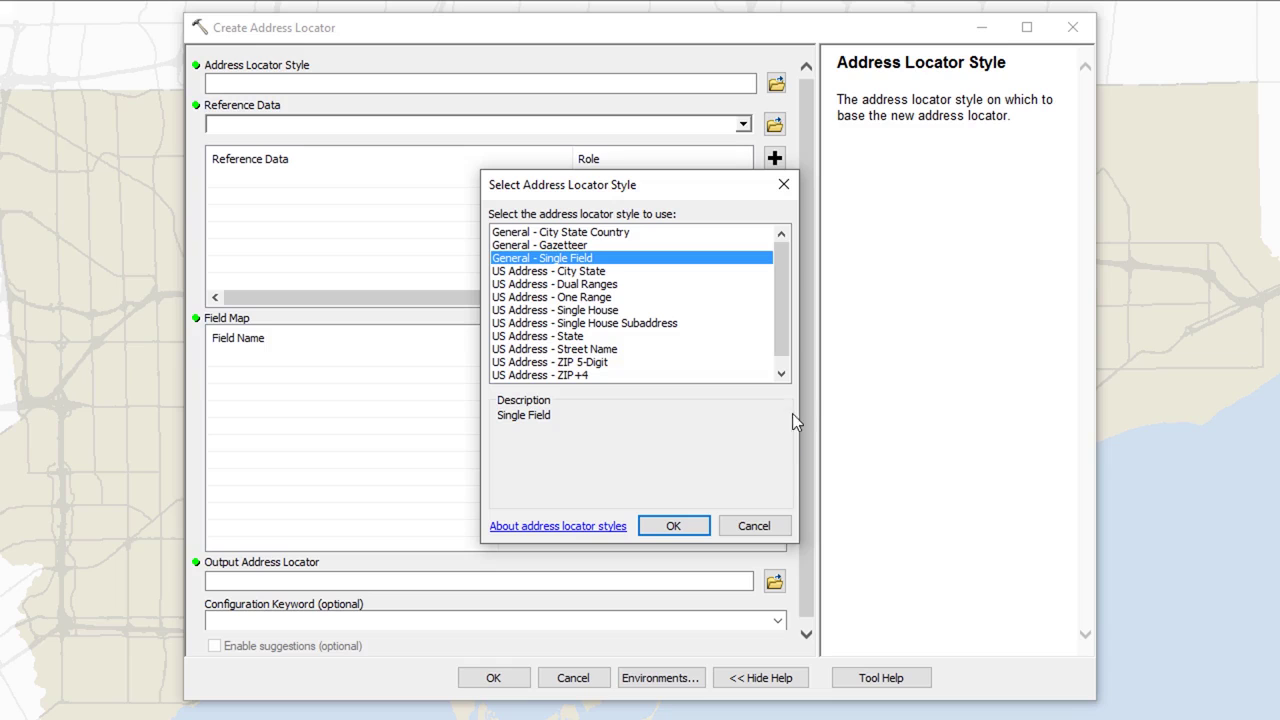
pyautogui.click(682, 525)
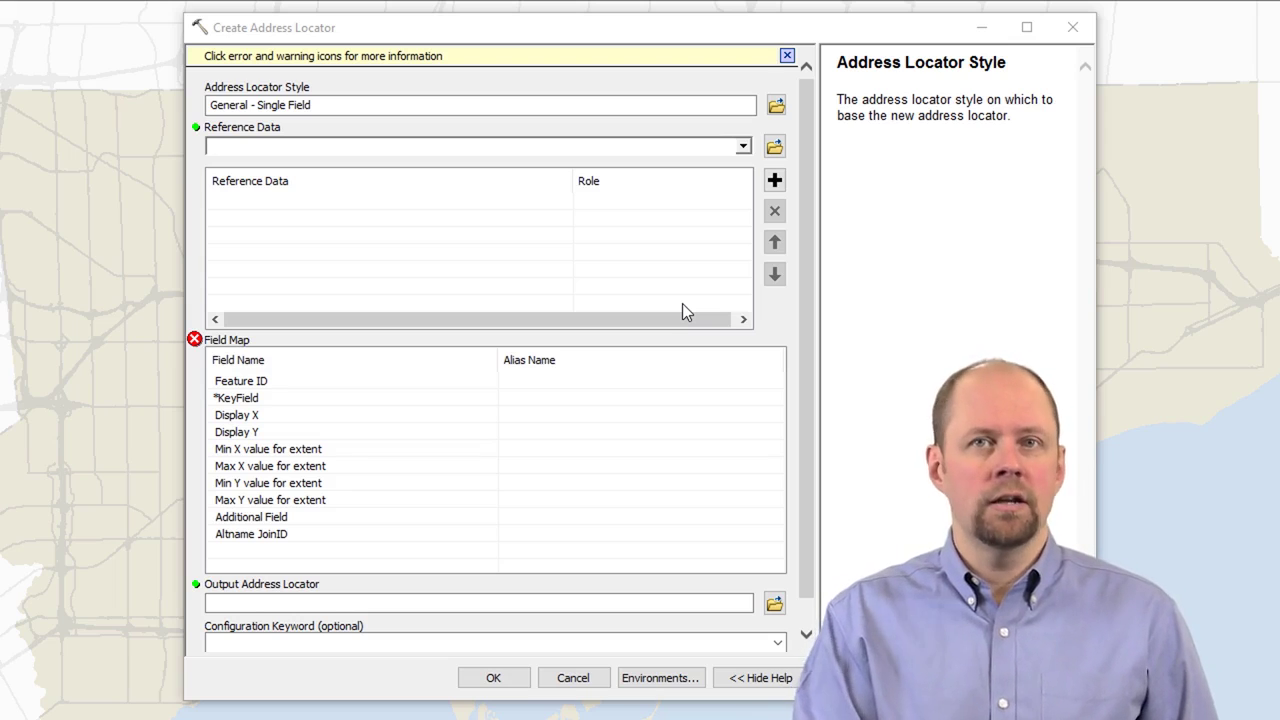
pyautogui.click(682, 303)
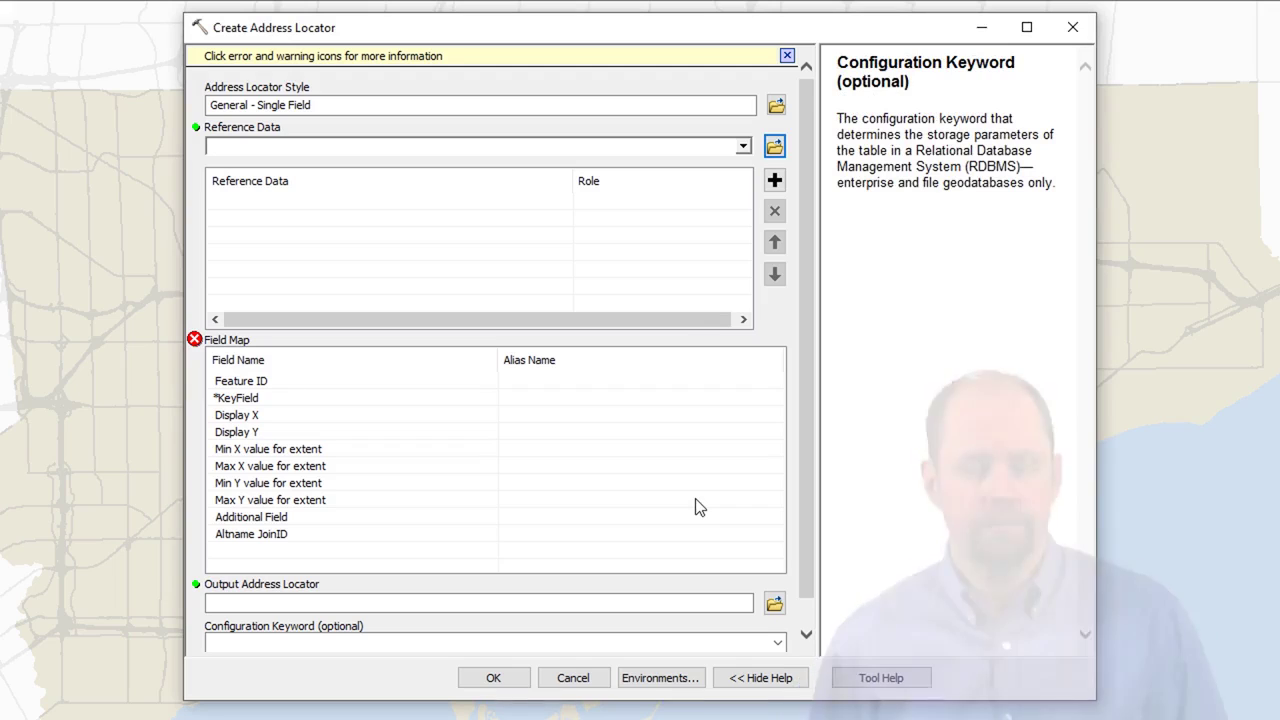
# Browse into Geocoding.gdb and pick postal_codes_toronto_pt as the reference data.
pyautogui.click(775, 147)
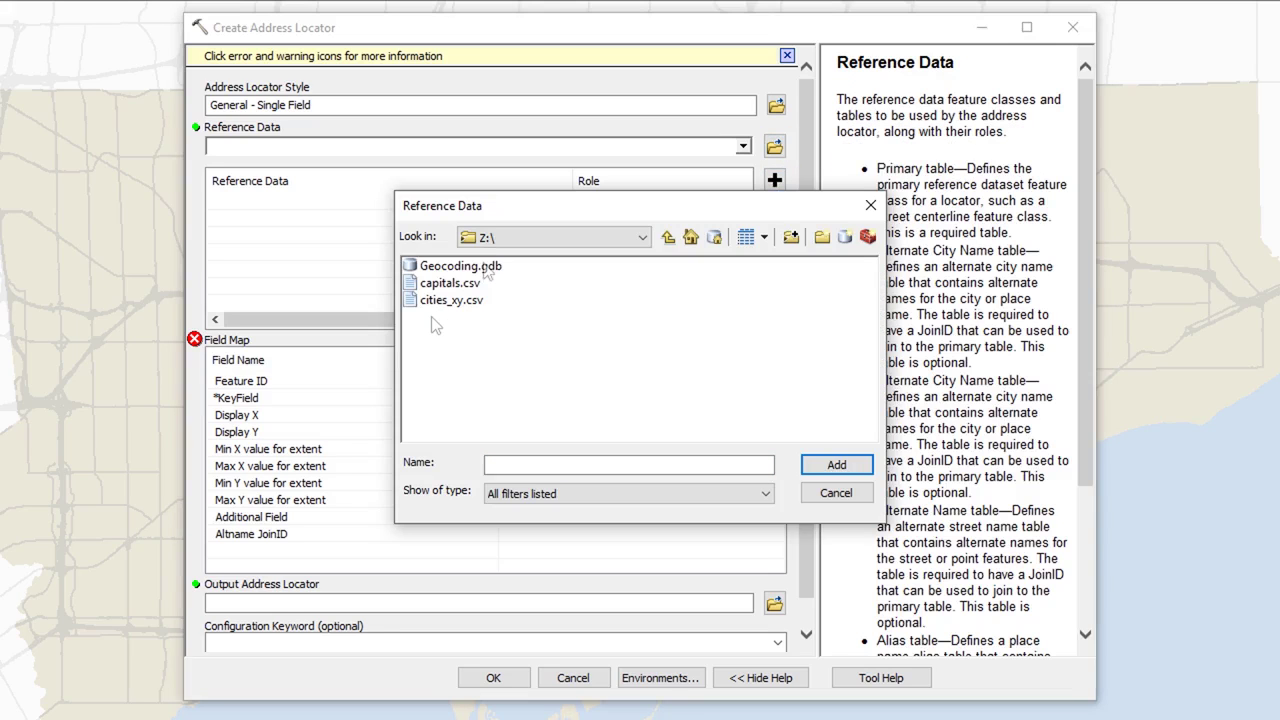
pyautogui.doubleClick(486, 268)
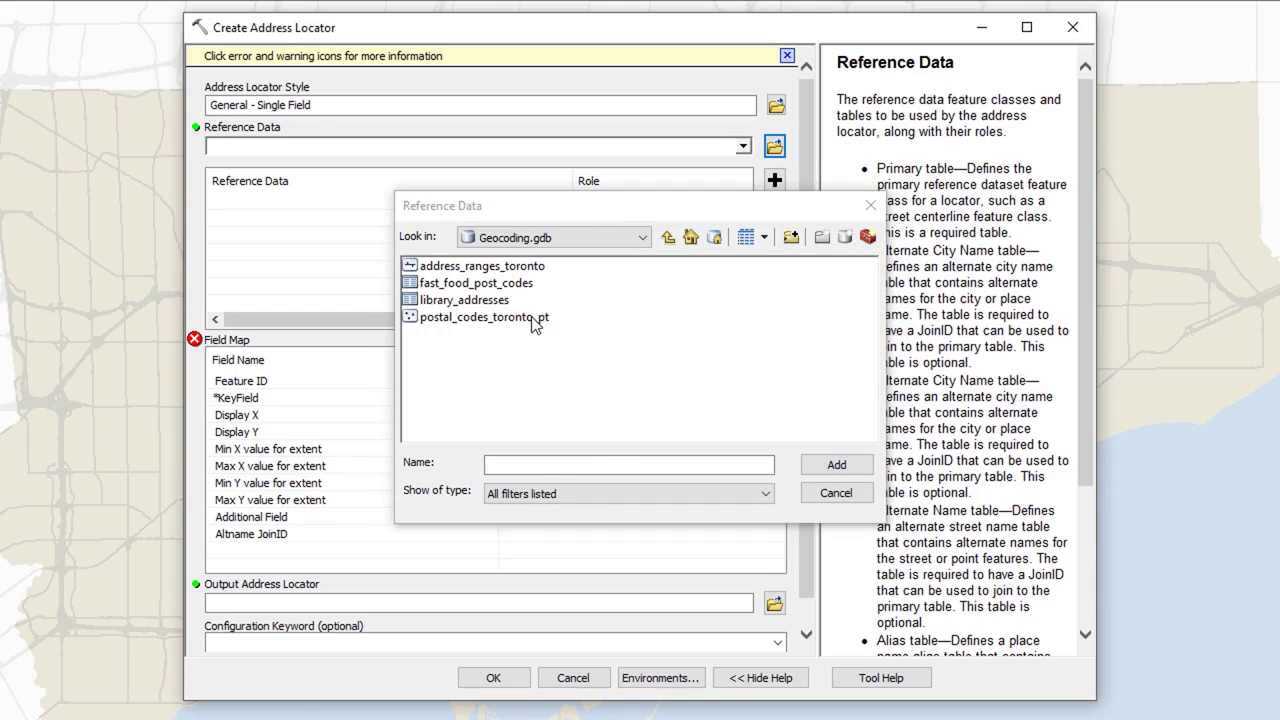
pyautogui.click(535, 318)
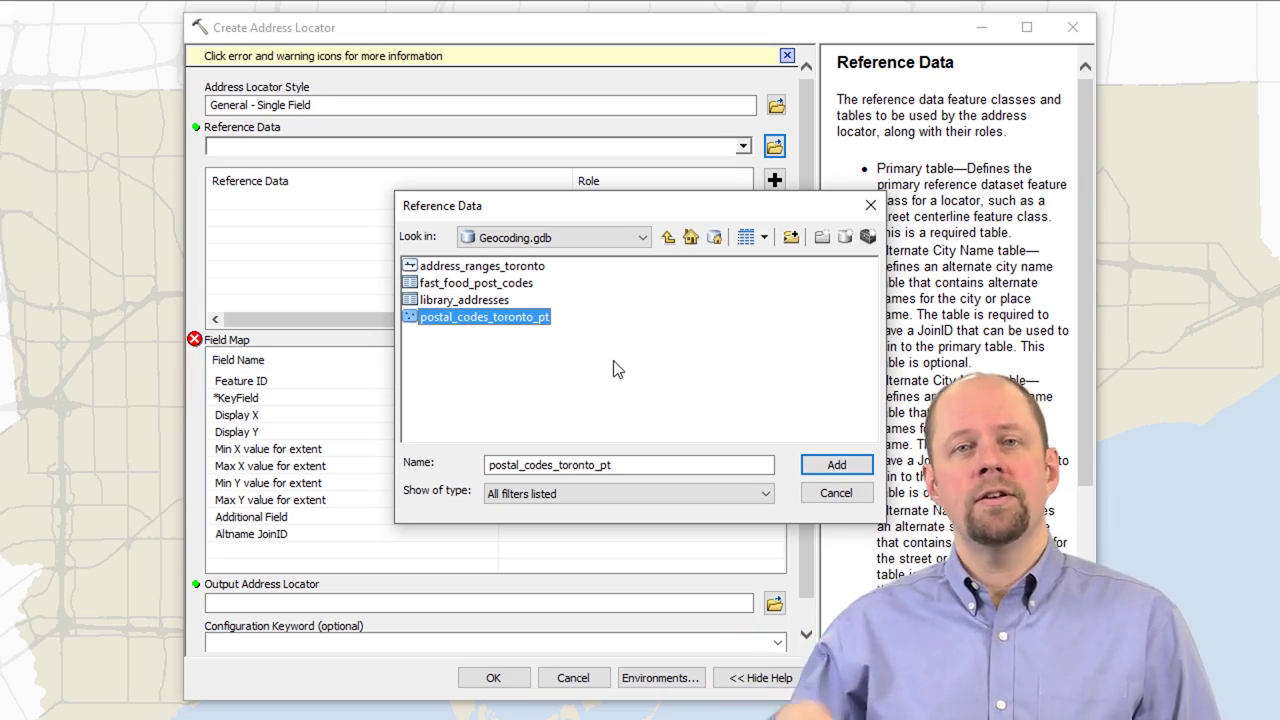
# Add postal_codes_toronto_pt as Primary Table, then highlight the field map error and Alias Name column.
pyautogui.click(836, 463)
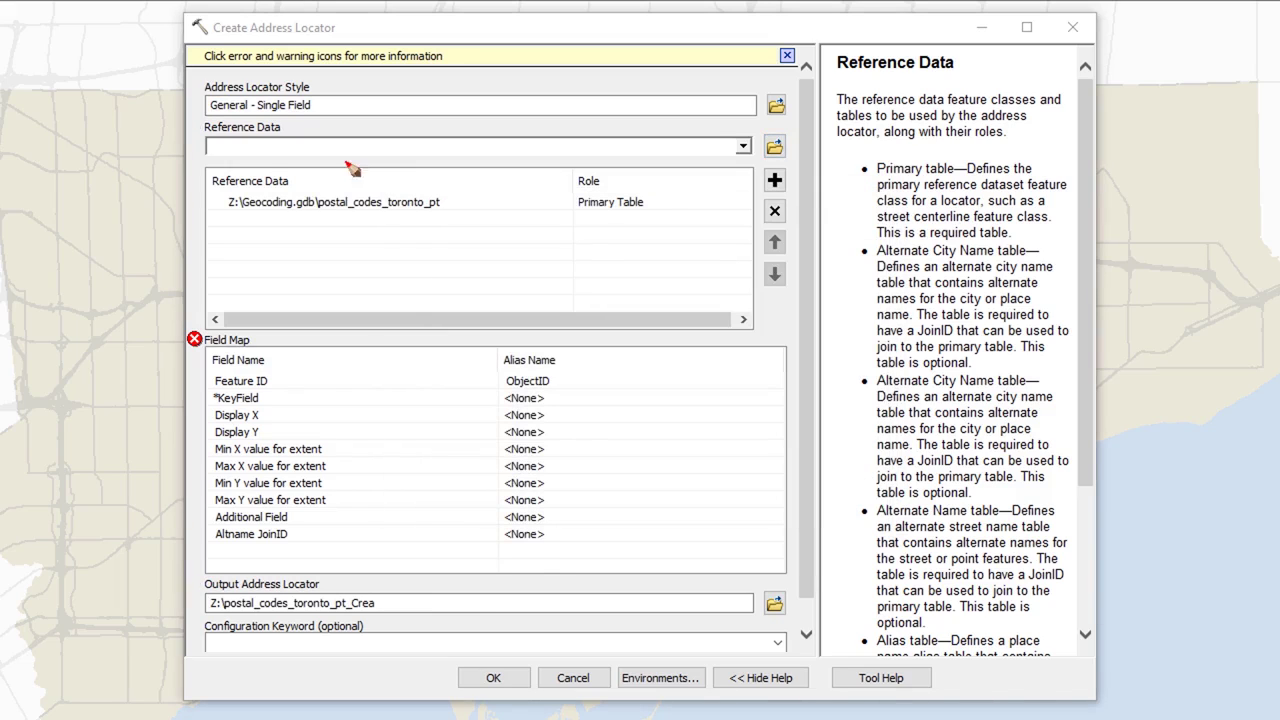
pyautogui.moveTo(337, 157)
pyautogui.mouseDown()
pyautogui.moveTo(189, 176)
pyautogui.moveTo(214, 218)
pyautogui.moveTo(307, 226)
pyautogui.moveTo(429, 226)
pyautogui.moveTo(488, 183)
pyautogui.moveTo(399, 142)
pyautogui.moveTo(289, 160)
pyautogui.mouseUp()
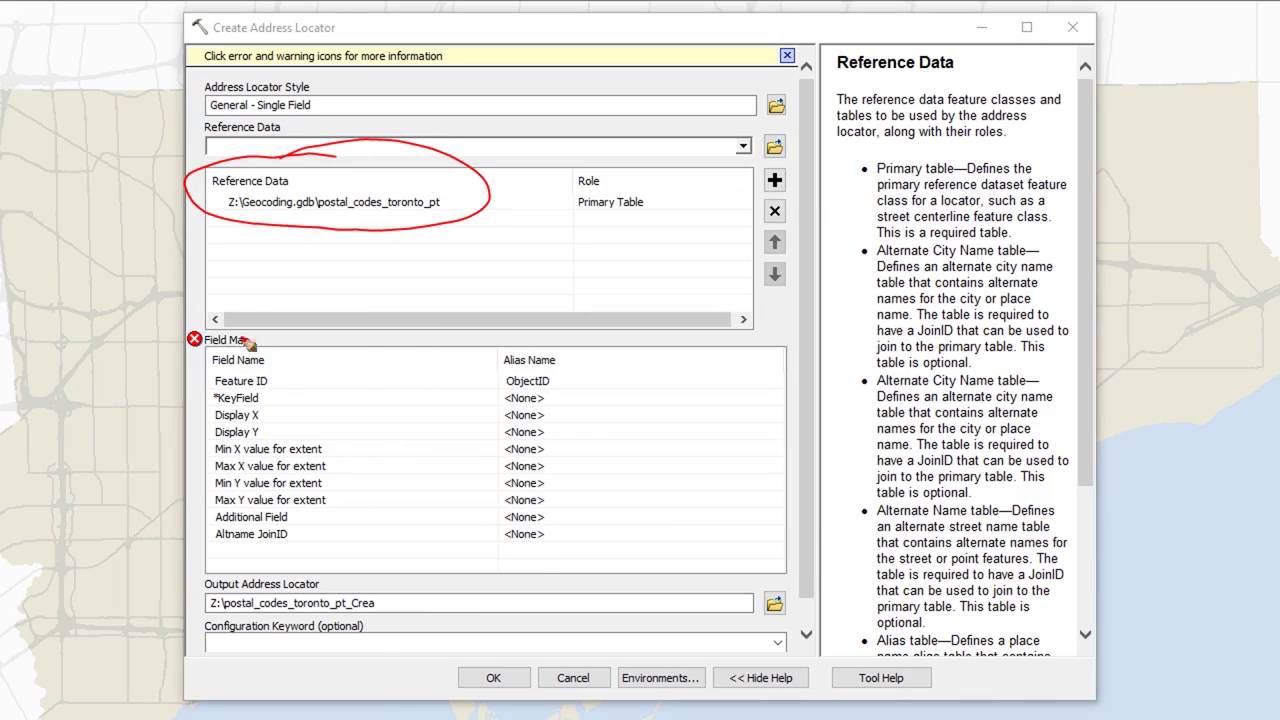
pyautogui.moveTo(214, 322)
pyautogui.mouseDown()
pyautogui.moveTo(190, 320)
pyautogui.moveTo(205, 356)
pyautogui.moveTo(230, 320)
pyautogui.mouseUp()
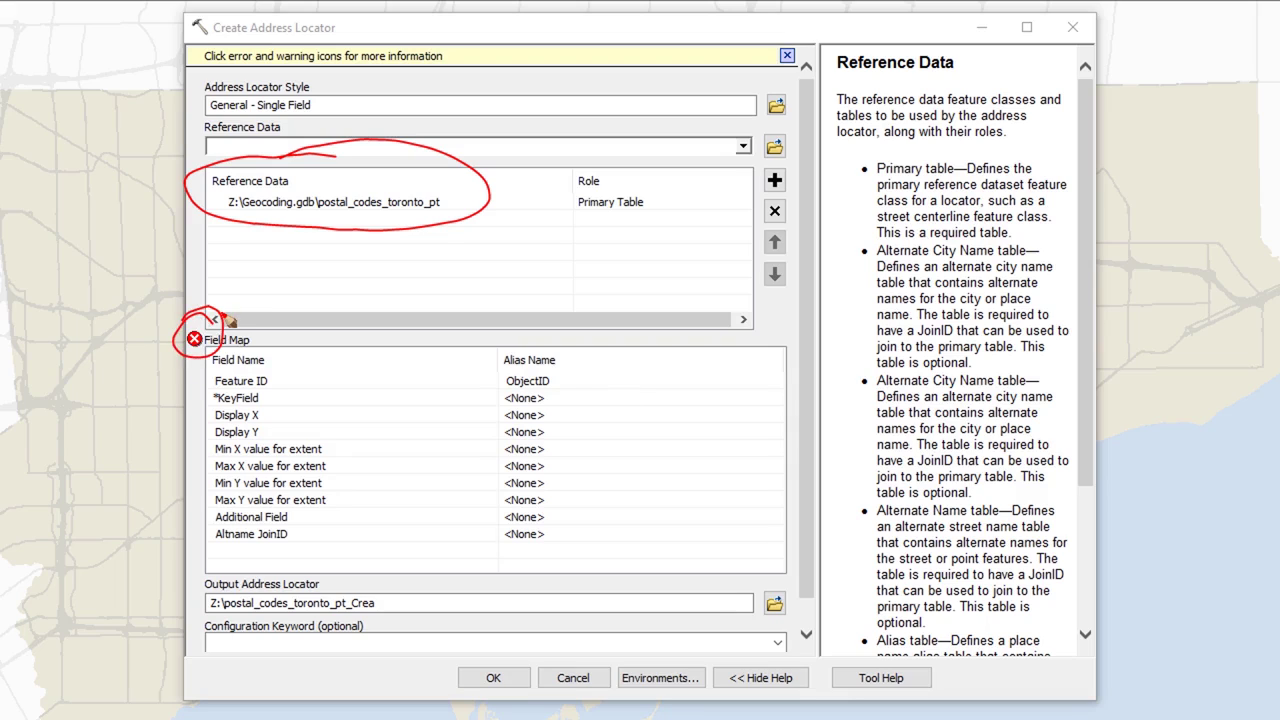
pyautogui.moveTo(545, 350)
pyautogui.mouseDown()
pyautogui.moveTo(605, 350)
pyautogui.moveTo(590, 566)
pyautogui.moveTo(510, 571)
pyautogui.mouseUp()
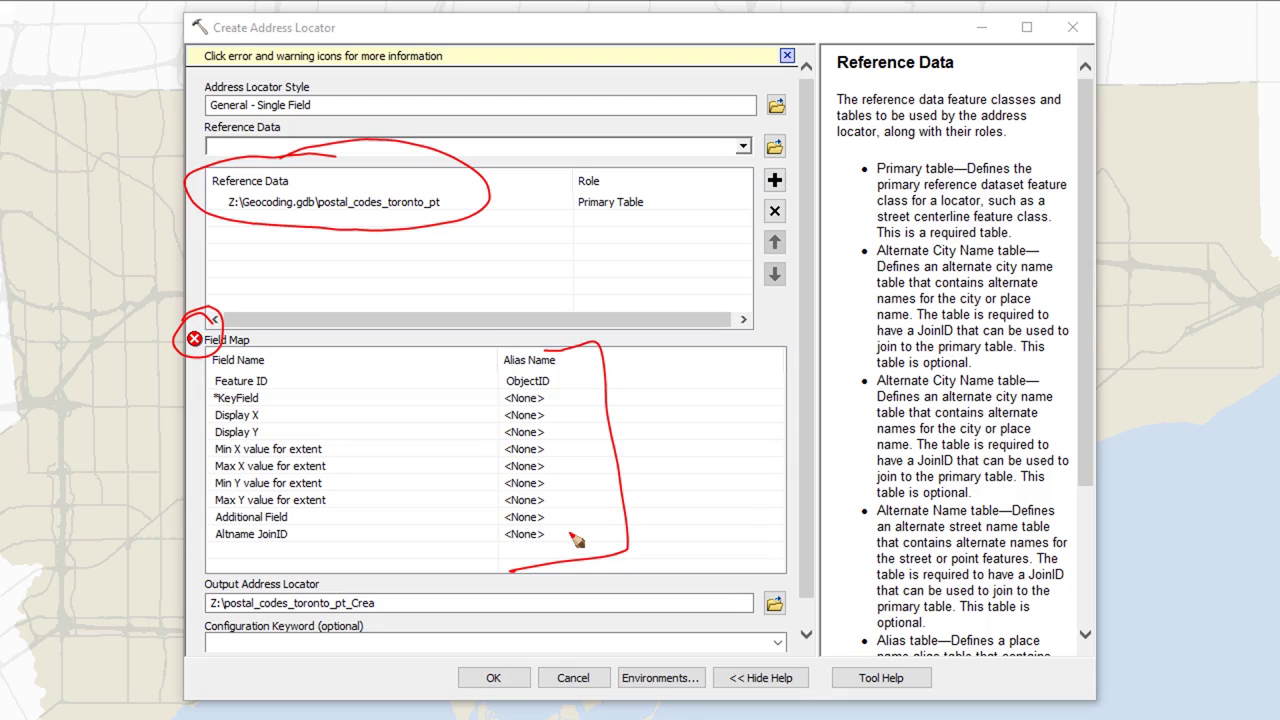
pyautogui.press('Escape')
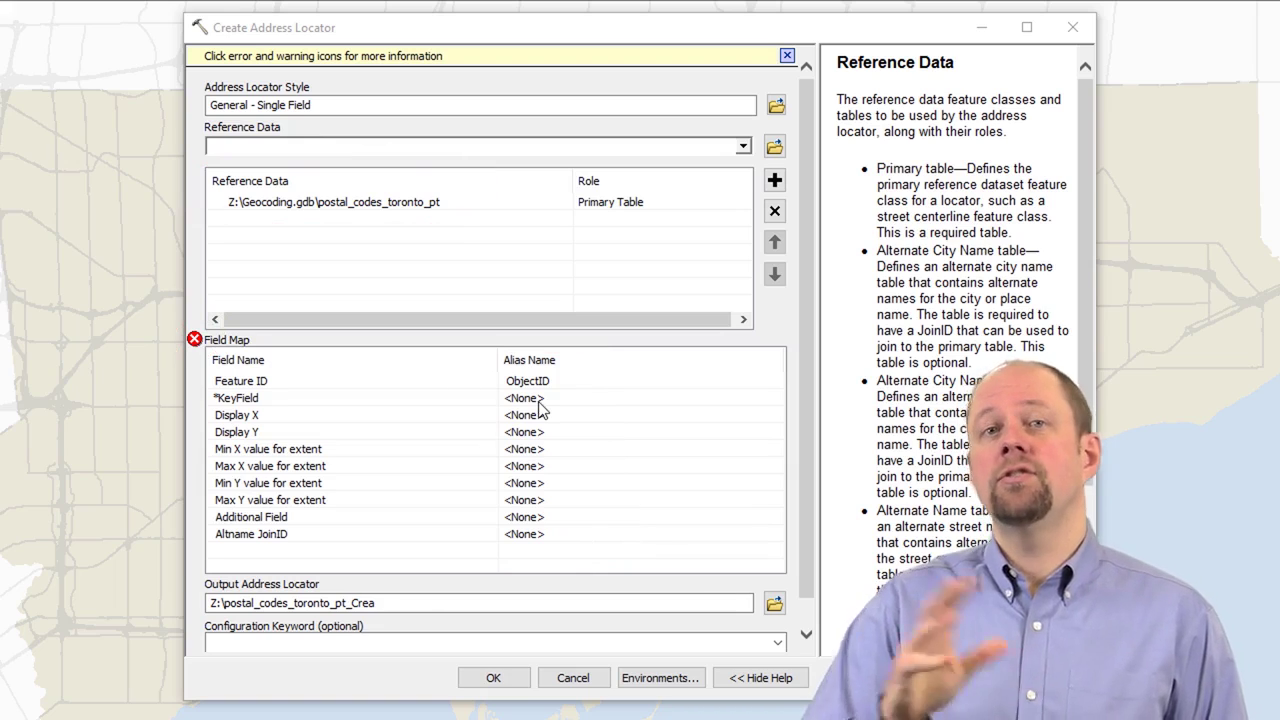
# Set KeyField's Alias Name to POST_CODE in the locator field map.
pyautogui.click(540, 406)
pyautogui.click(540, 406)
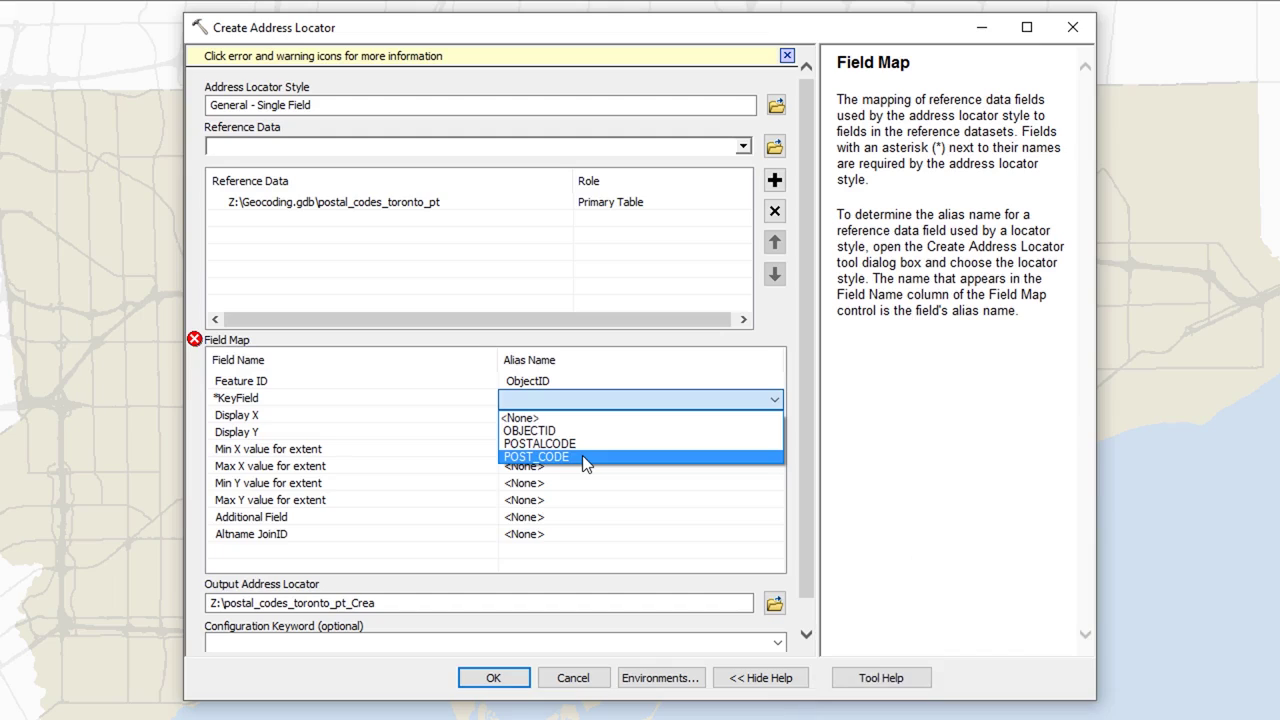
pyautogui.click(582, 455)
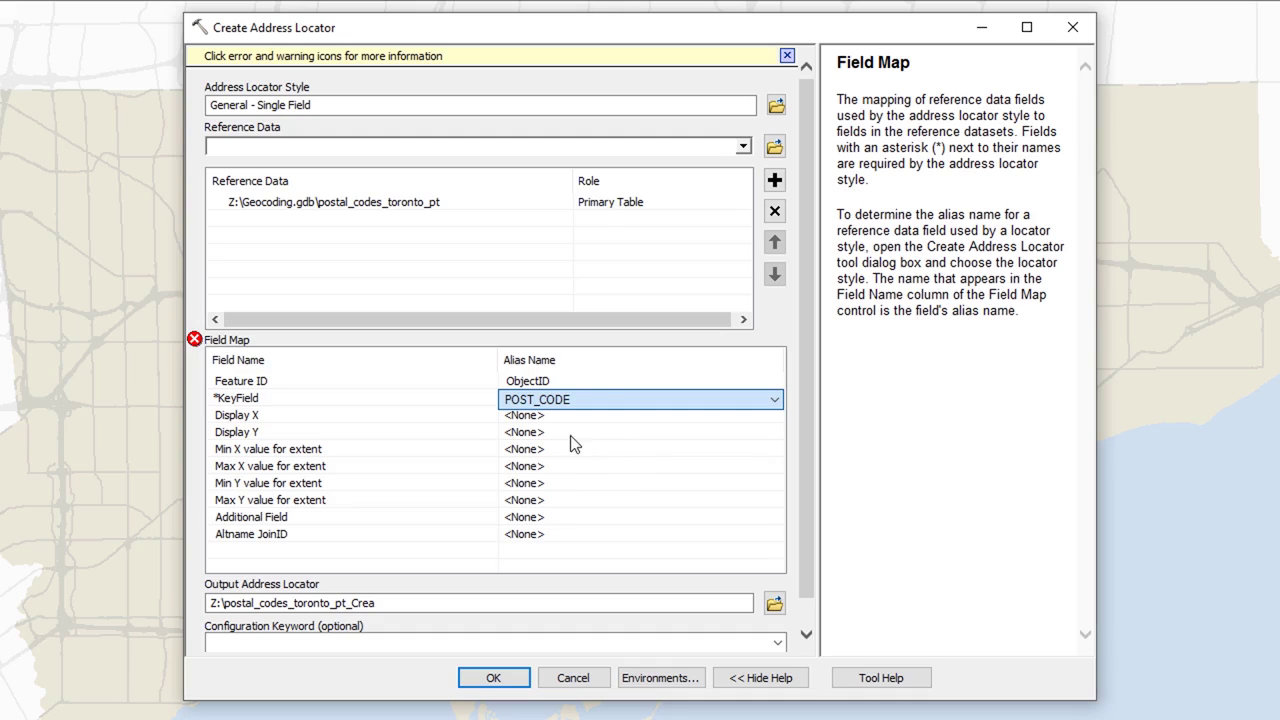
pyautogui.click(775, 604)
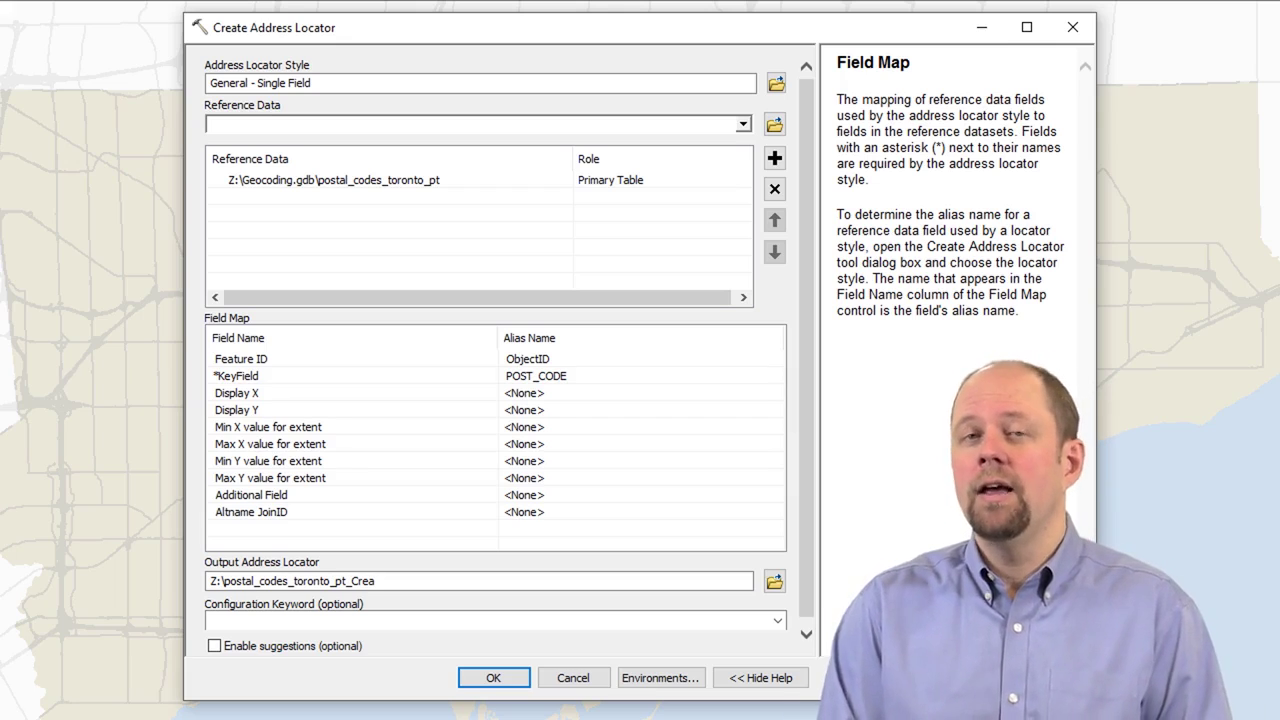
# Rename the output locator to Z:\toronto_postal_codes and turn on Enable suggestions.
pyautogui.click(462, 587)
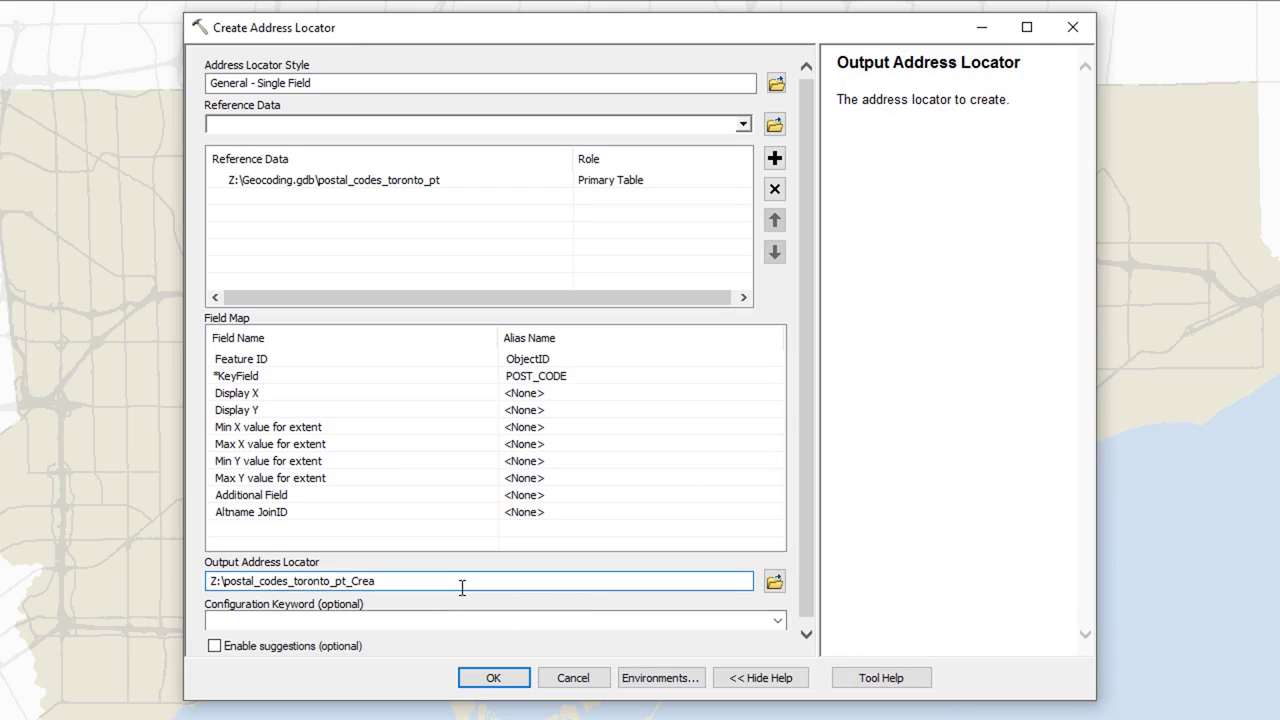
pyautogui.press('BackSpace')
pyautogui.press('BackSpace')
pyautogui.press('BackSpace')
pyautogui.press('BackSpace')
pyautogui.press('BackSpace')
pyautogui.press('BackSpace')
pyautogui.press('BackSpace')
pyautogui.press('BackSpace')
pyautogui.press('BackSpace')
pyautogui.press('BackSpace')
pyautogui.press('BackSpace')
pyautogui.press('BackSpace')
pyautogui.press('BackSpace')
pyautogui.press('BackSpace')
pyautogui.press('BackSpace')
pyautogui.press('BackSpace')
pyautogui.press('BackSpace')
pyautogui.press('BackSpace')
pyautogui.press('BackSpace')
pyautogui.press('BackSpace')
pyautogui.press('BackSpace')
pyautogui.press('BackSpace')
pyautogui.press('BackSpace')
pyautogui.press('BackSpace')
pyautogui.press('BackSpace')
pyautogui.press('BackSpace')
pyautogui.press('BackSpace')
pyautogui.press('BackSpace')
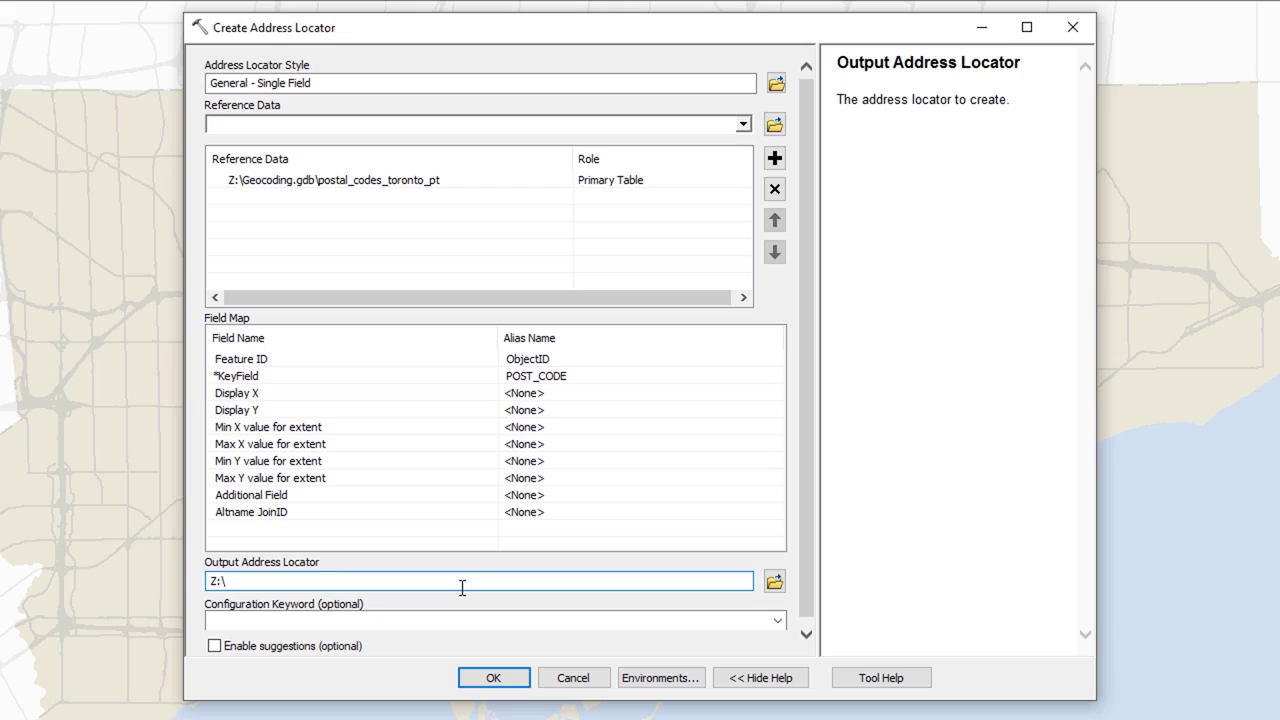
pyautogui.write('toronto_postal_codes')
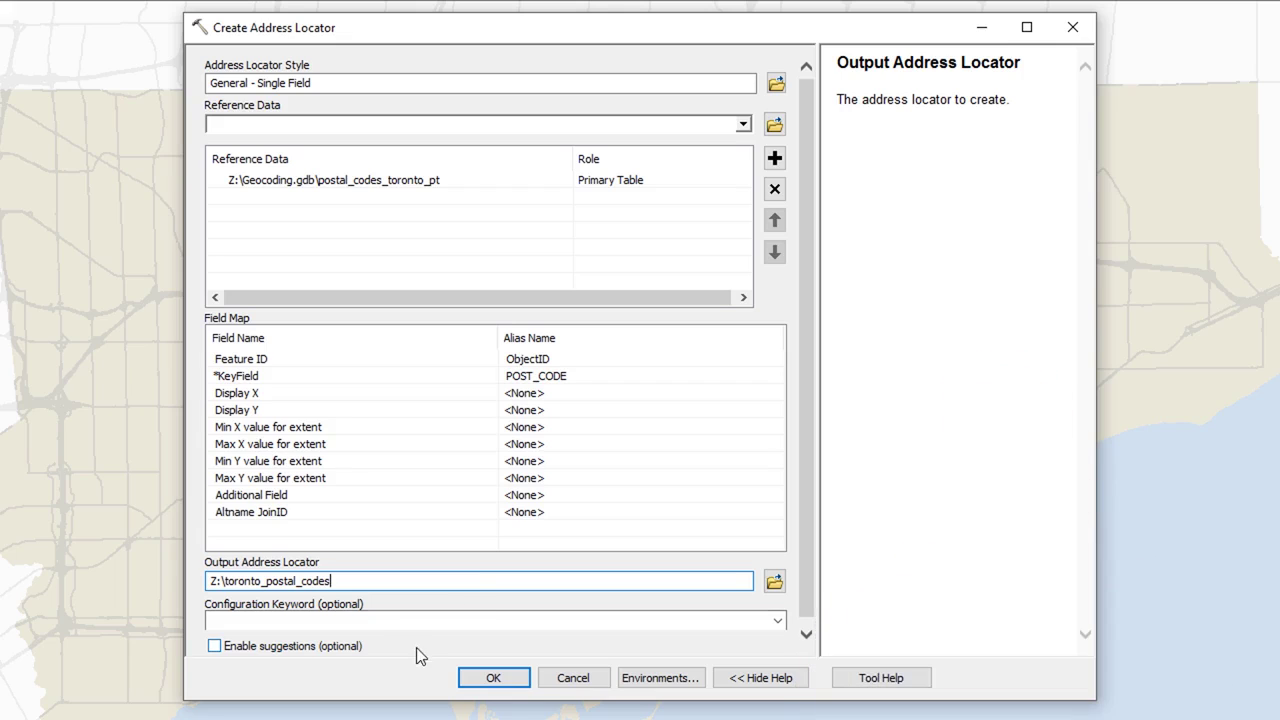
pyautogui.click(415, 647)
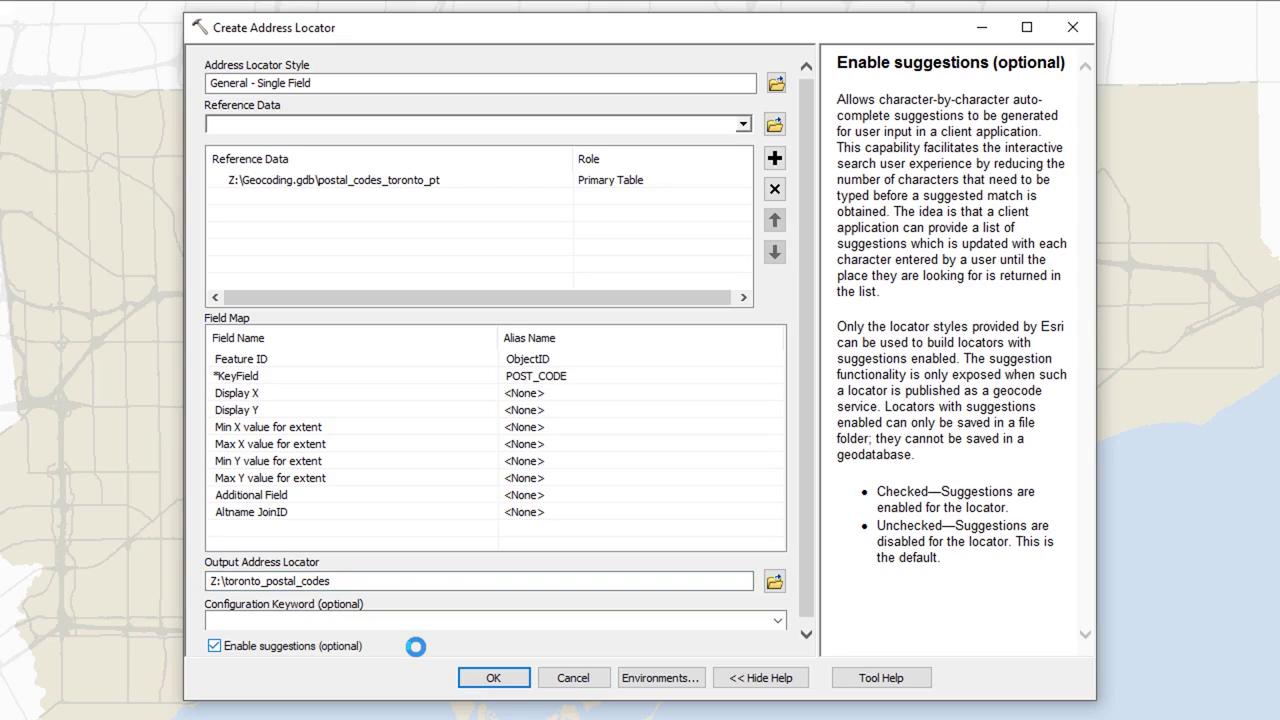
# Run Create Address Locator and confirm toronto_postal_codes appears in the Home folder.
pyautogui.click(493, 677)
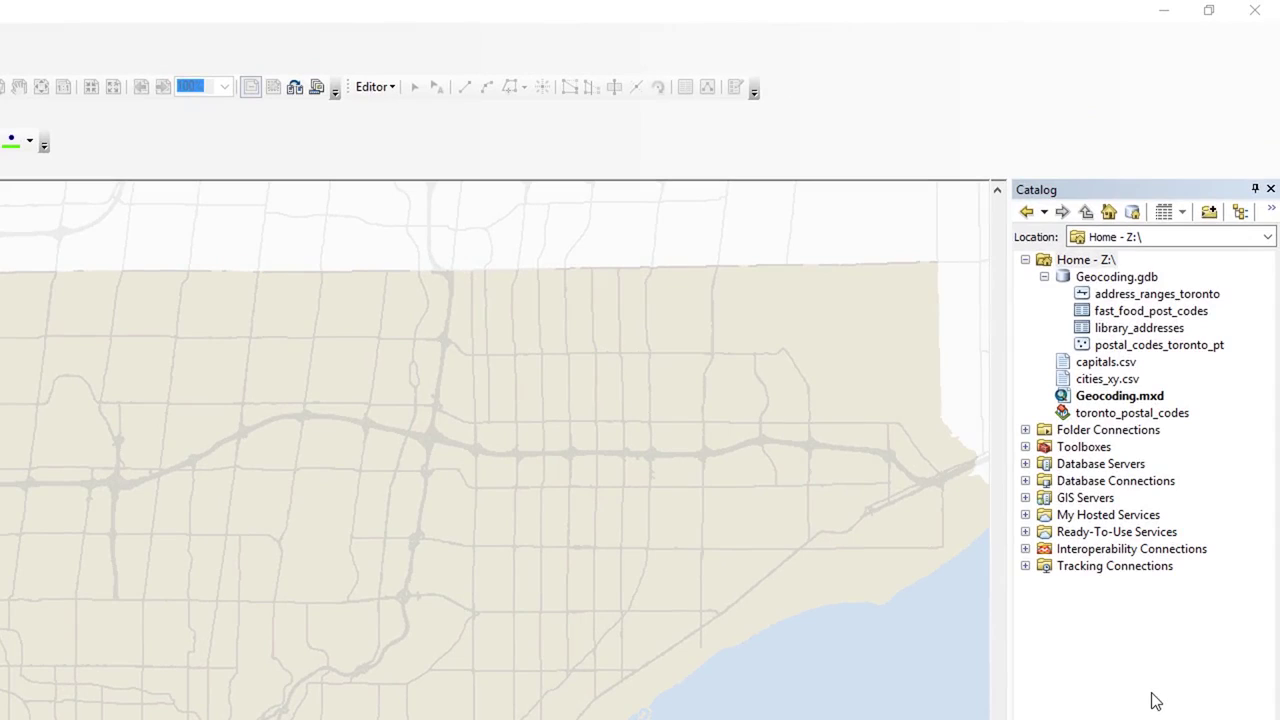
pyautogui.moveTo(1160, 398)
pyautogui.mouseDown()
pyautogui.moveTo(1080, 390)
pyautogui.moveTo(1058, 420)
pyautogui.moveTo(1171, 434)
pyautogui.moveTo(1186, 398)
pyautogui.moveTo(1050, 402)
pyautogui.moveTo(1042, 410)
pyautogui.moveTo(1085, 405)
pyautogui.moveTo(1035, 420)
pyautogui.mouseUp()
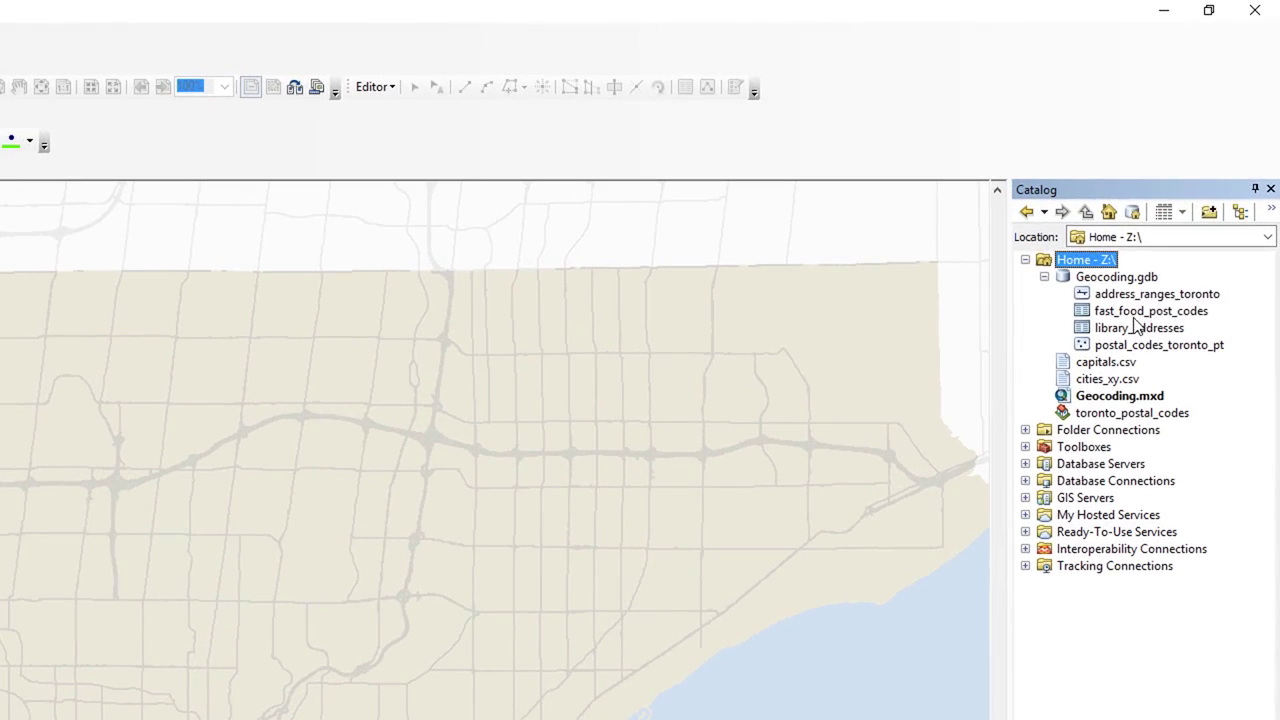
pyautogui.click(1183, 210)
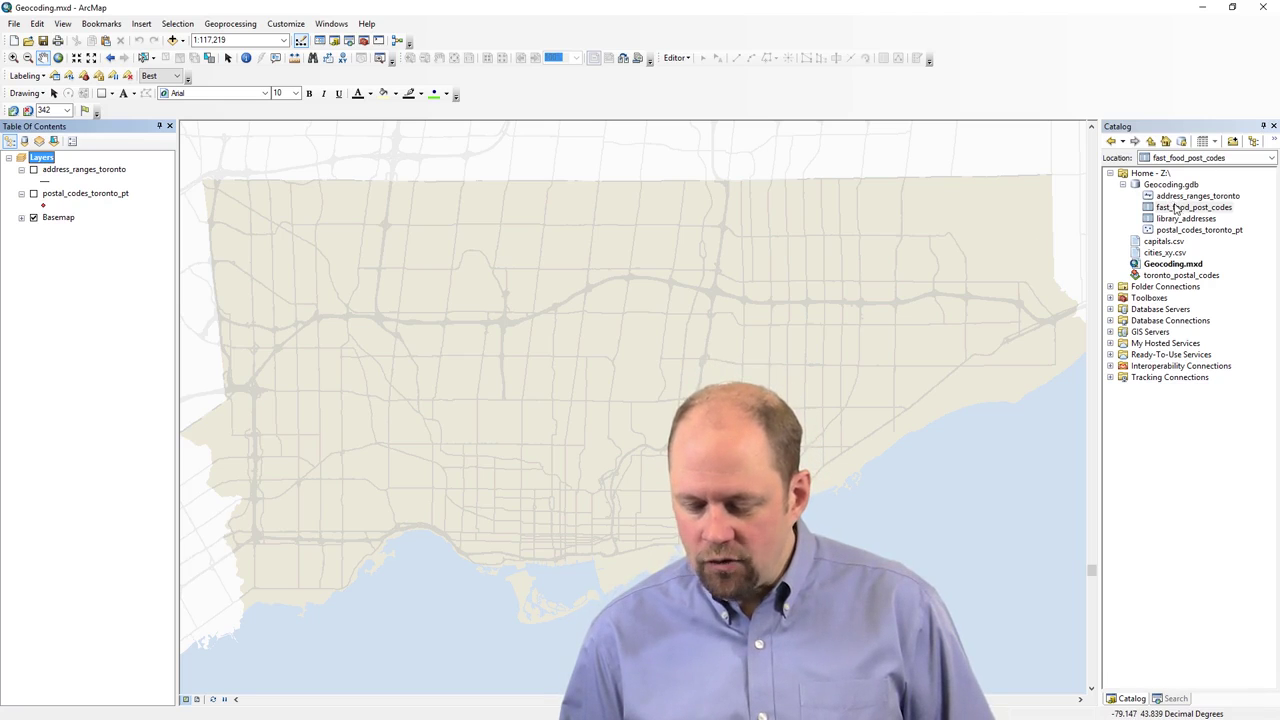
# Drag fast_food_post_codes onto the map, list contents by source, and select the table.
pyautogui.moveTo(1176, 207); pyautogui.dragTo(599, 277)
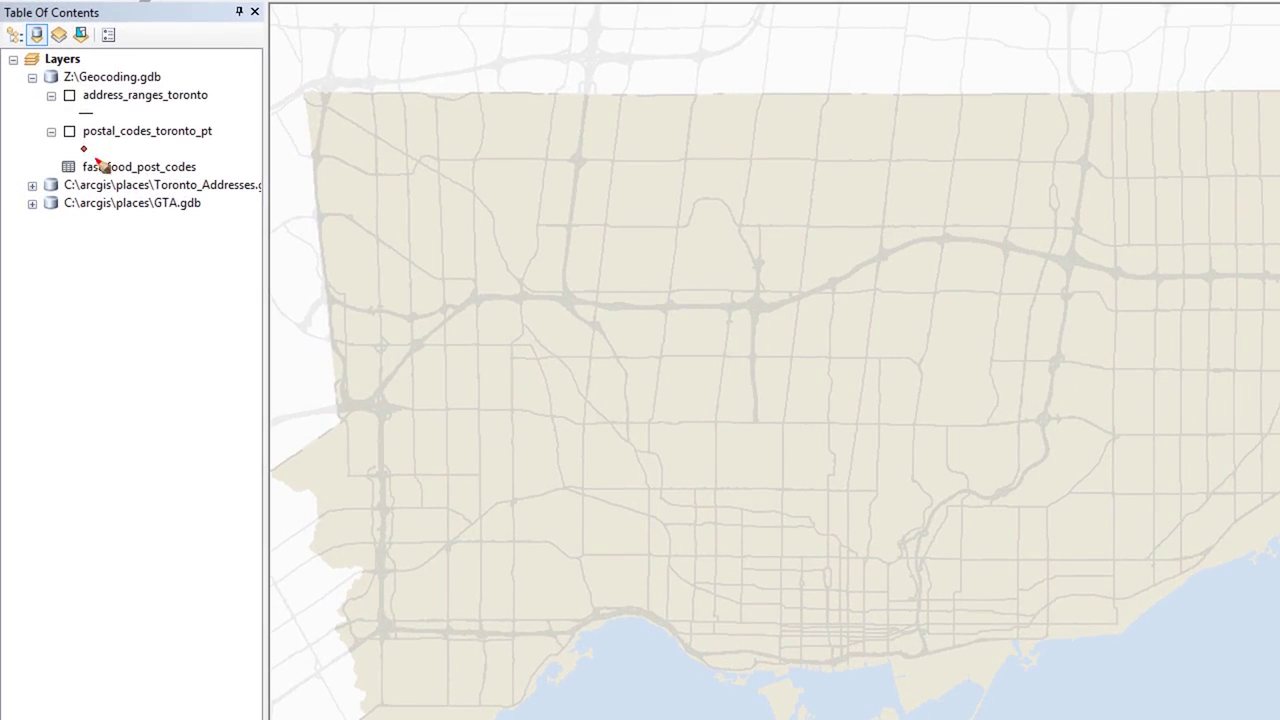
pyautogui.moveTo(97, 160)
pyautogui.mouseDown()
pyautogui.moveTo(45, 155)
pyautogui.moveTo(96, 181)
pyautogui.moveTo(205, 184)
pyautogui.moveTo(170, 145)
pyautogui.moveTo(84, 150)
pyautogui.mouseUp()
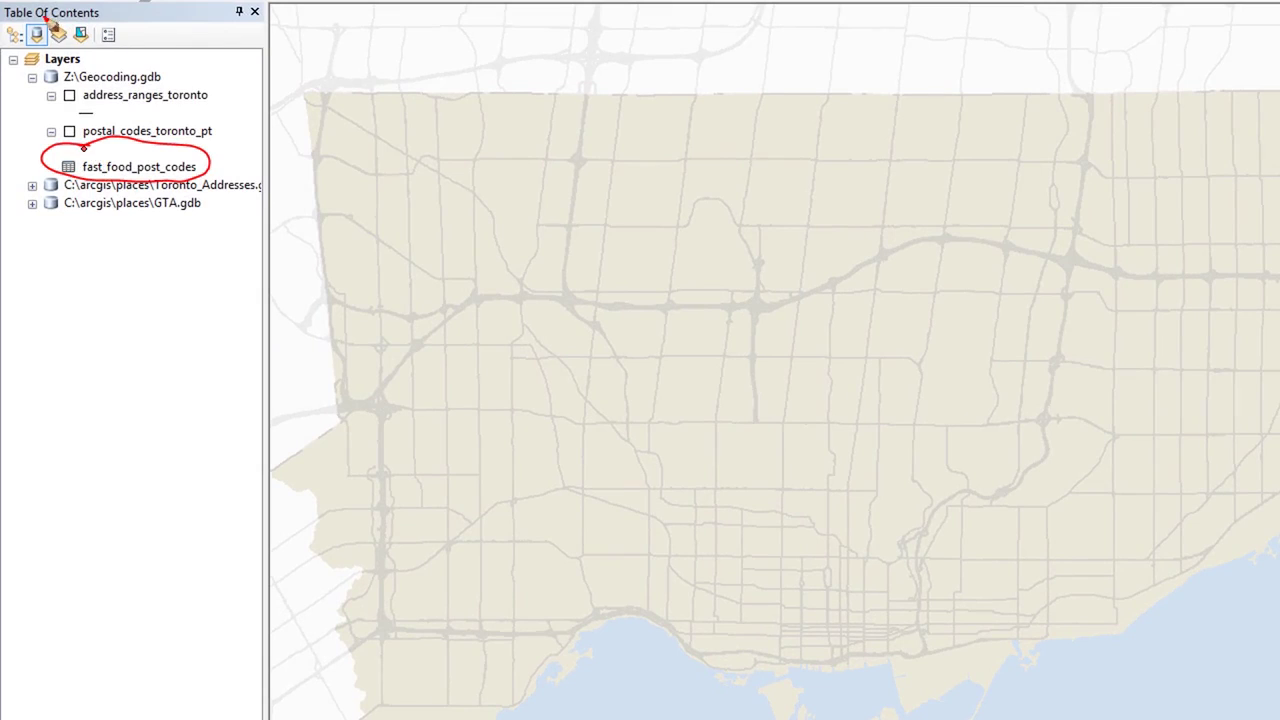
pyautogui.moveTo(42, 14); pyautogui.dragTo(44, 8)
pyautogui.click(14, 40)
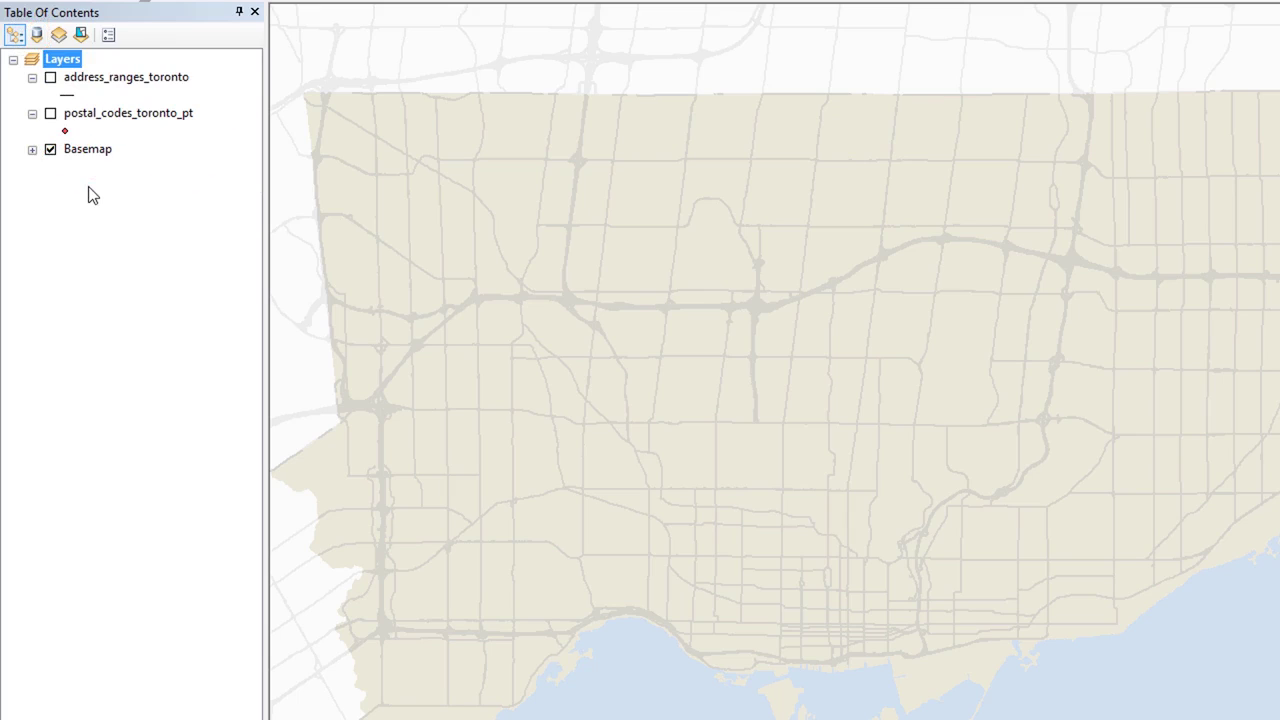
pyautogui.moveTo(138, 46)
pyautogui.mouseDown()
pyautogui.moveTo(74, 23)
pyautogui.moveTo(18, 160)
pyautogui.moveTo(155, 213)
pyautogui.moveTo(147, 22)
pyautogui.moveTo(120, 46)
pyautogui.mouseUp()
pyautogui.click(37, 36)
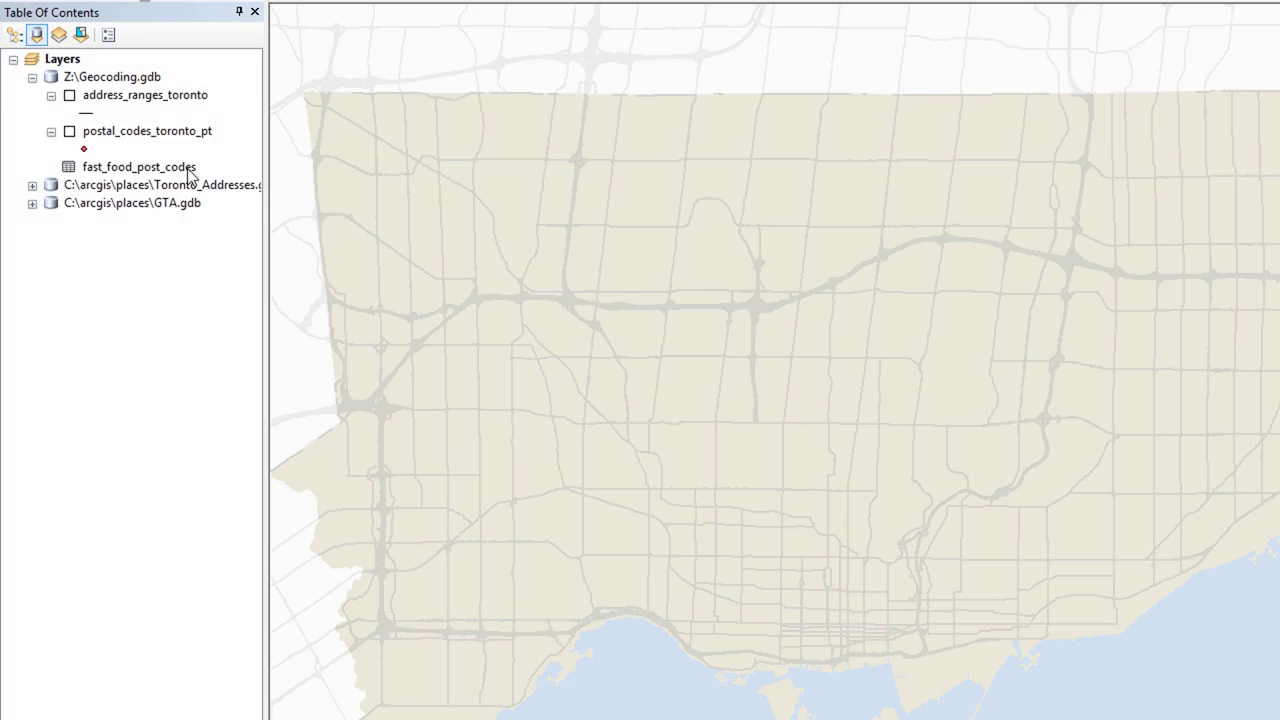
pyautogui.click(190, 169)
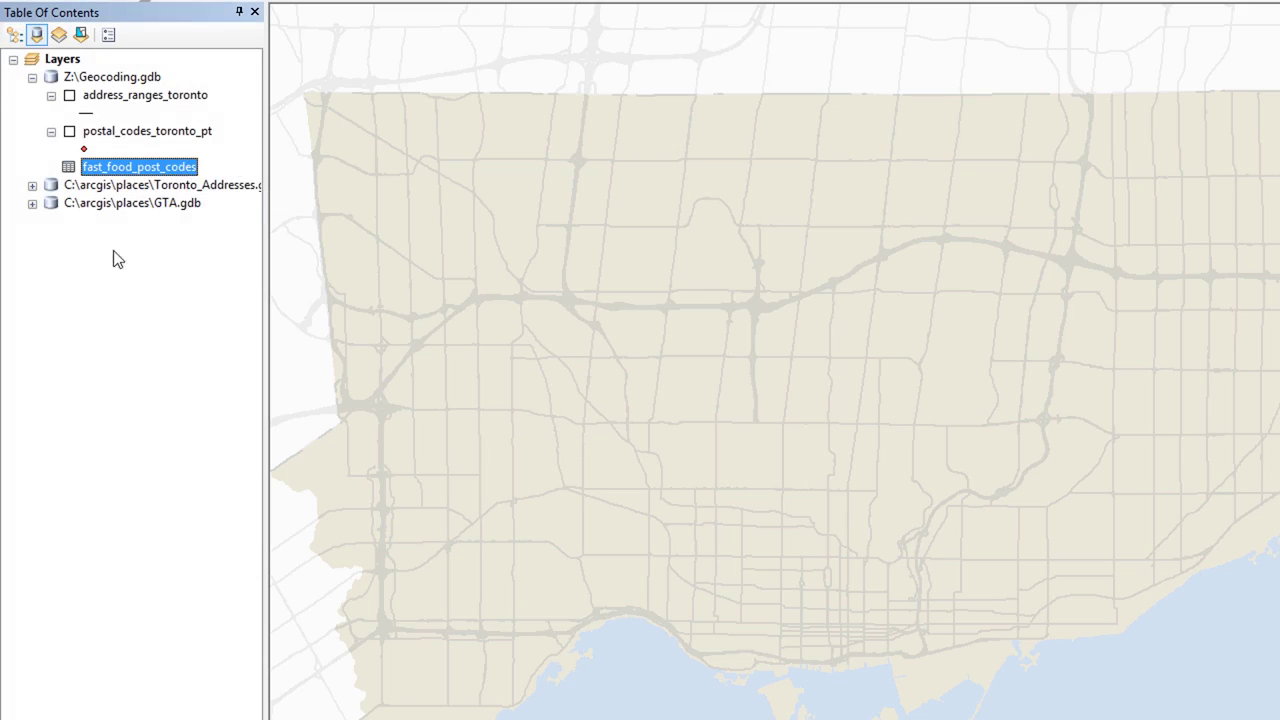
# Open the fast_food_post_codes table to view its 325 NAME and POST_CODE records.
pyautogui.rightClick(176, 163)
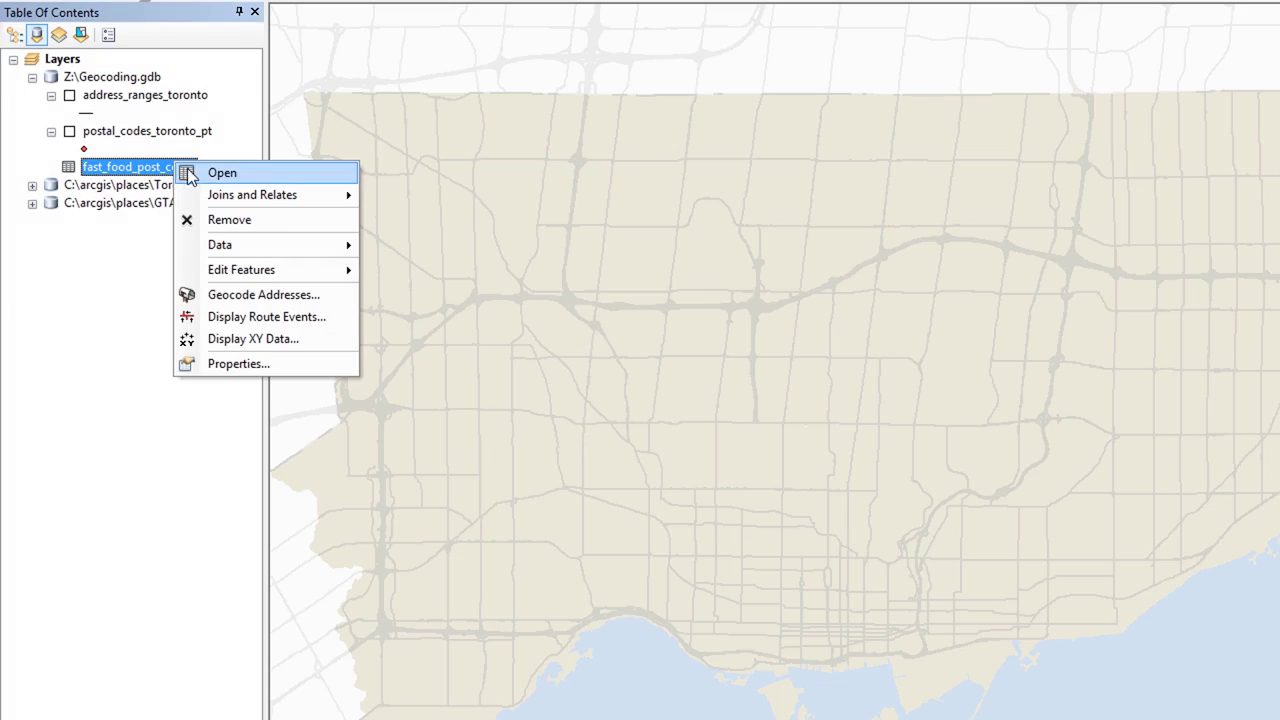
pyautogui.click(188, 174)
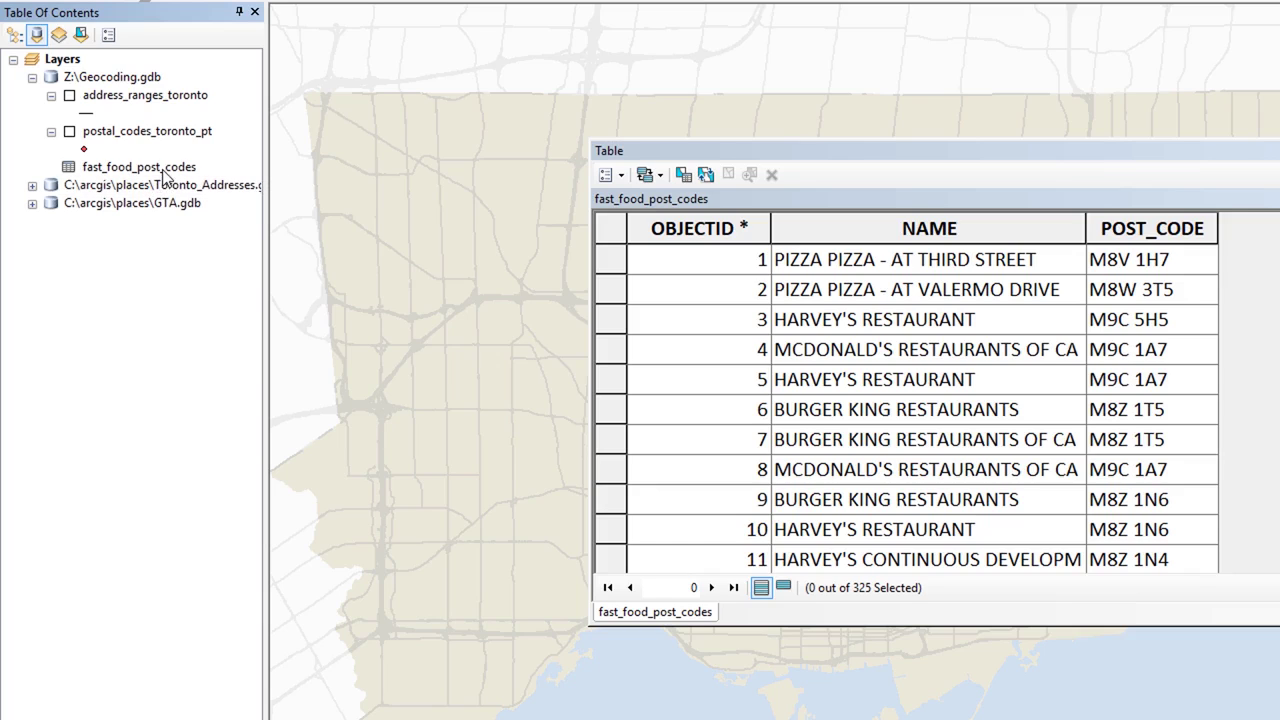
# Launch Geocode Addresses on fast_food_post_codes to reach the locator choices.
pyautogui.rightClick(163, 171)
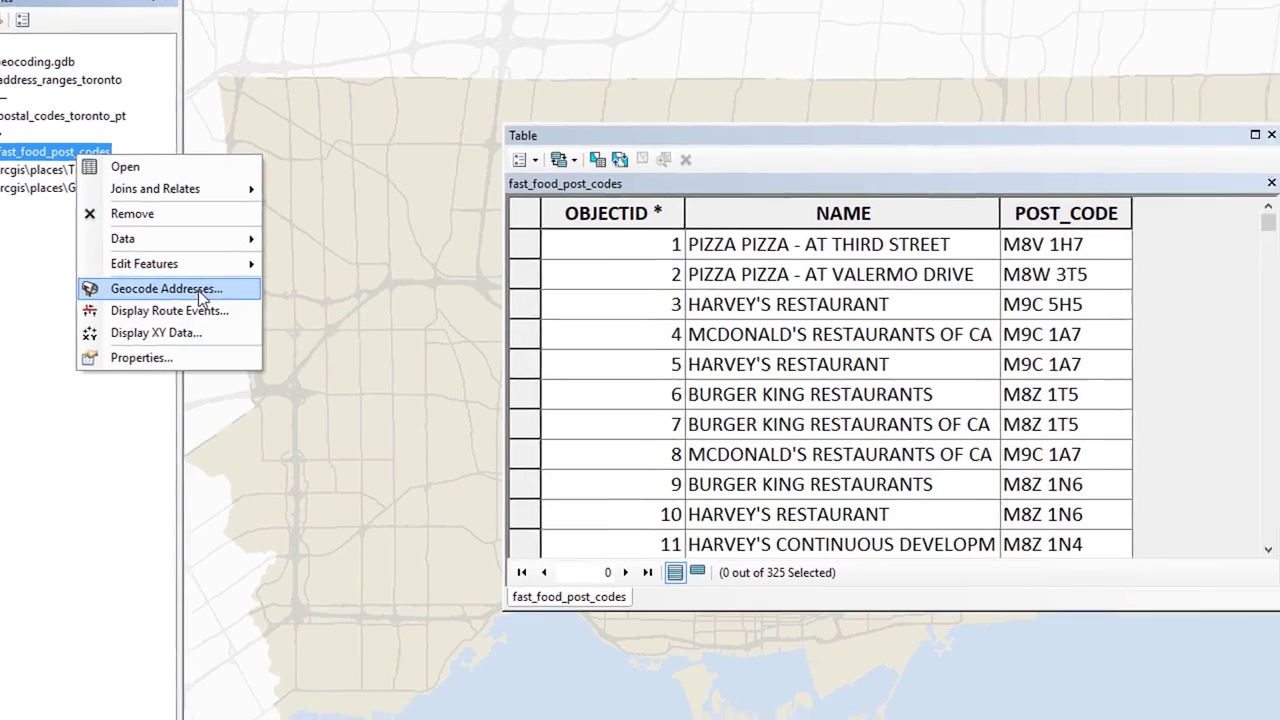
pyautogui.click(252, 304)
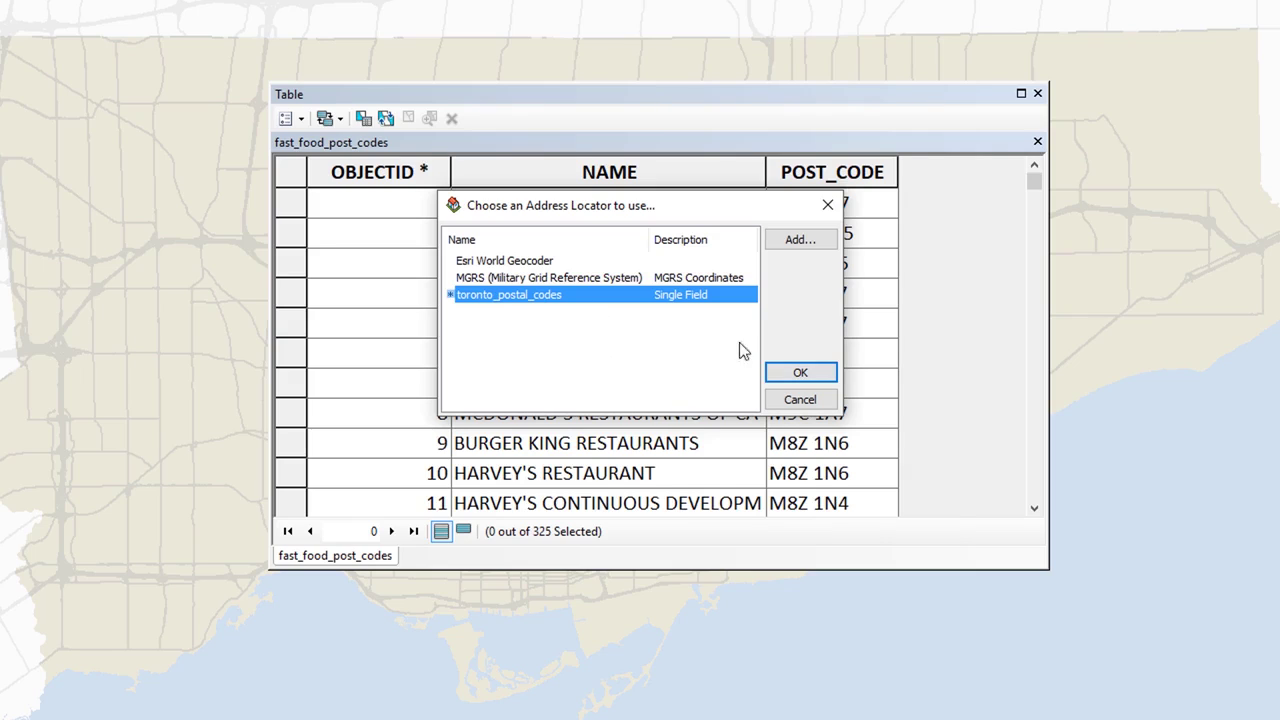
# Geocode fast_food_post_codes with the toronto_postal_codes locator, keyed on POST_CODE, output to Z:\Geocoding.gdb\fast_food.
pyautogui.click(800, 373)
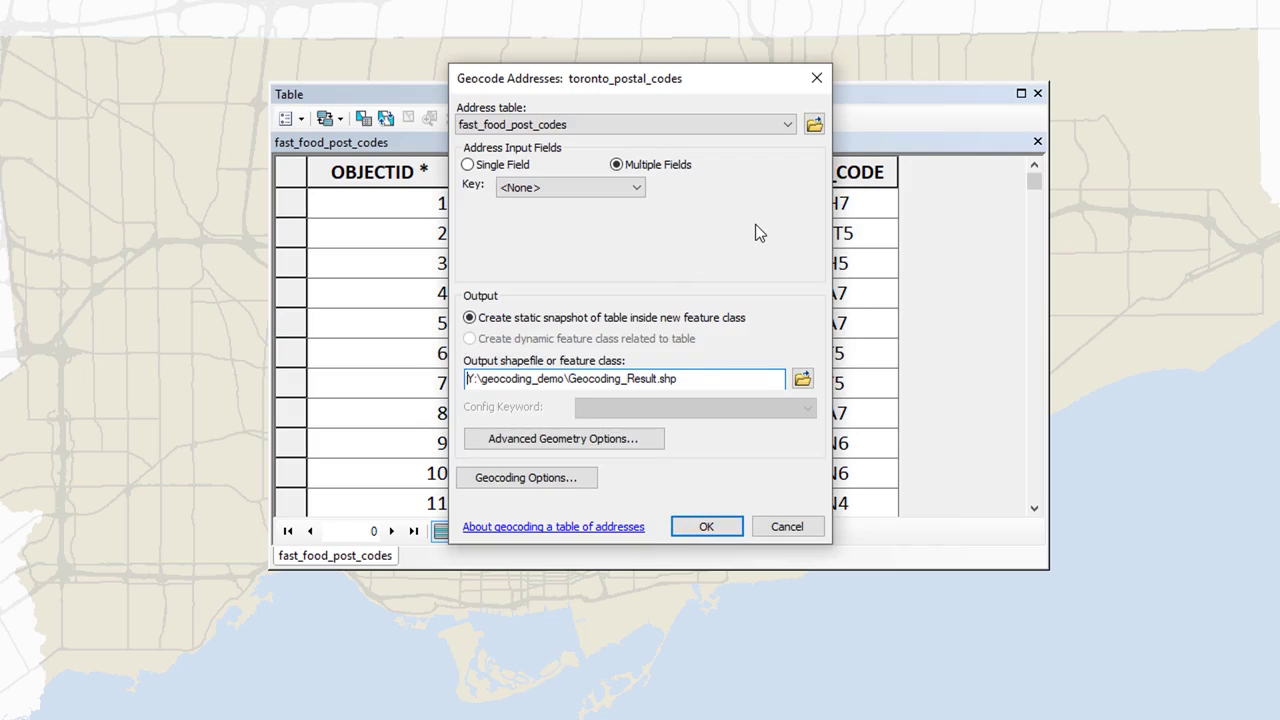
pyautogui.hotkey('ctrl', '2')
pyautogui.moveTo(545, 96)
pyautogui.mouseDown()
pyautogui.moveTo(448, 117)
pyautogui.moveTo(500, 142)
pyautogui.moveTo(596, 106)
pyautogui.moveTo(501, 92)
pyautogui.moveTo(567, 89)
pyautogui.mouseUp()
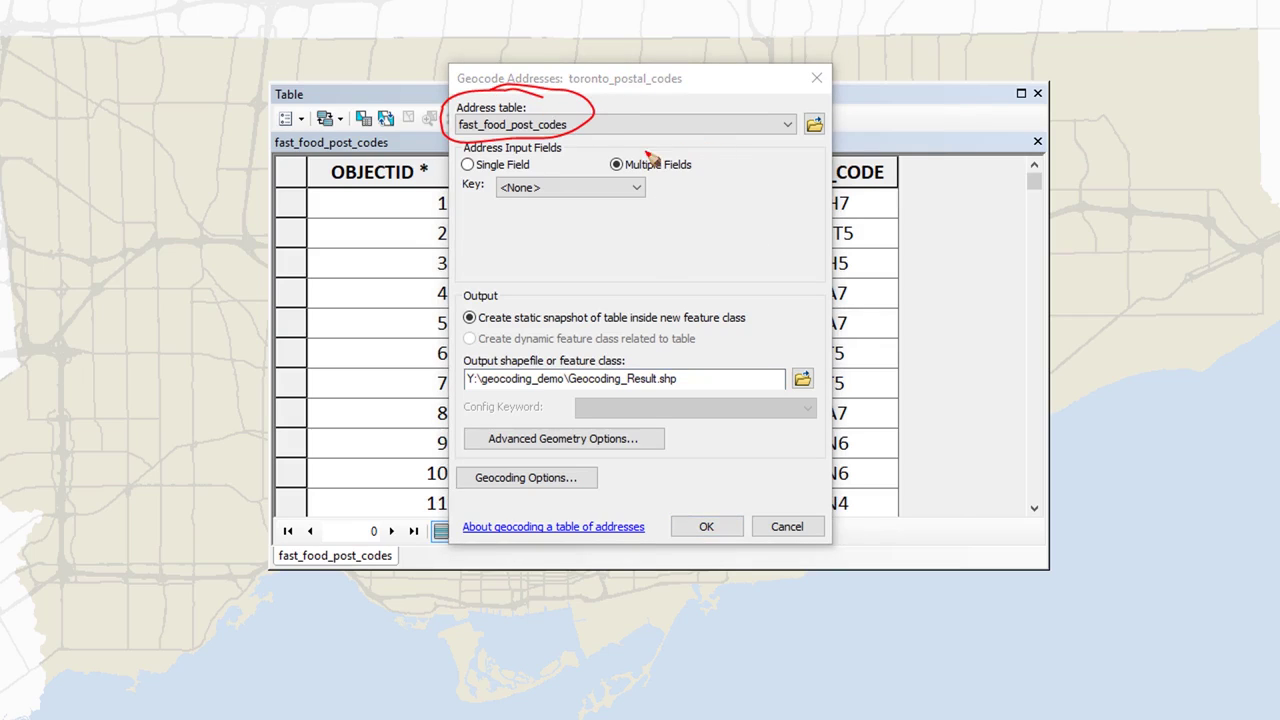
pyautogui.moveTo(668, 137)
pyautogui.mouseDown()
pyautogui.moveTo(588, 155)
pyautogui.moveTo(654, 182)
pyautogui.moveTo(670, 136)
pyautogui.mouseUp()
pyautogui.moveTo(536, 152)
pyautogui.mouseDown()
pyautogui.moveTo(581, 185)
pyautogui.moveTo(486, 184)
pyautogui.moveTo(633, 210)
pyautogui.moveTo(613, 163)
pyautogui.moveTo(608, 195)
pyautogui.mouseUp()
pyautogui.moveTo(672, 296); pyautogui.dragTo(478, 333)
pyautogui.moveTo(565, 345)
pyautogui.mouseDown()
pyautogui.moveTo(669, 277)
pyautogui.moveTo(632, 270)
pyautogui.mouseUp()
pyautogui.moveTo(645, 365)
pyautogui.mouseDown()
pyautogui.moveTo(456, 370)
pyautogui.moveTo(666, 397)
pyautogui.moveTo(600, 340)
pyautogui.mouseUp()
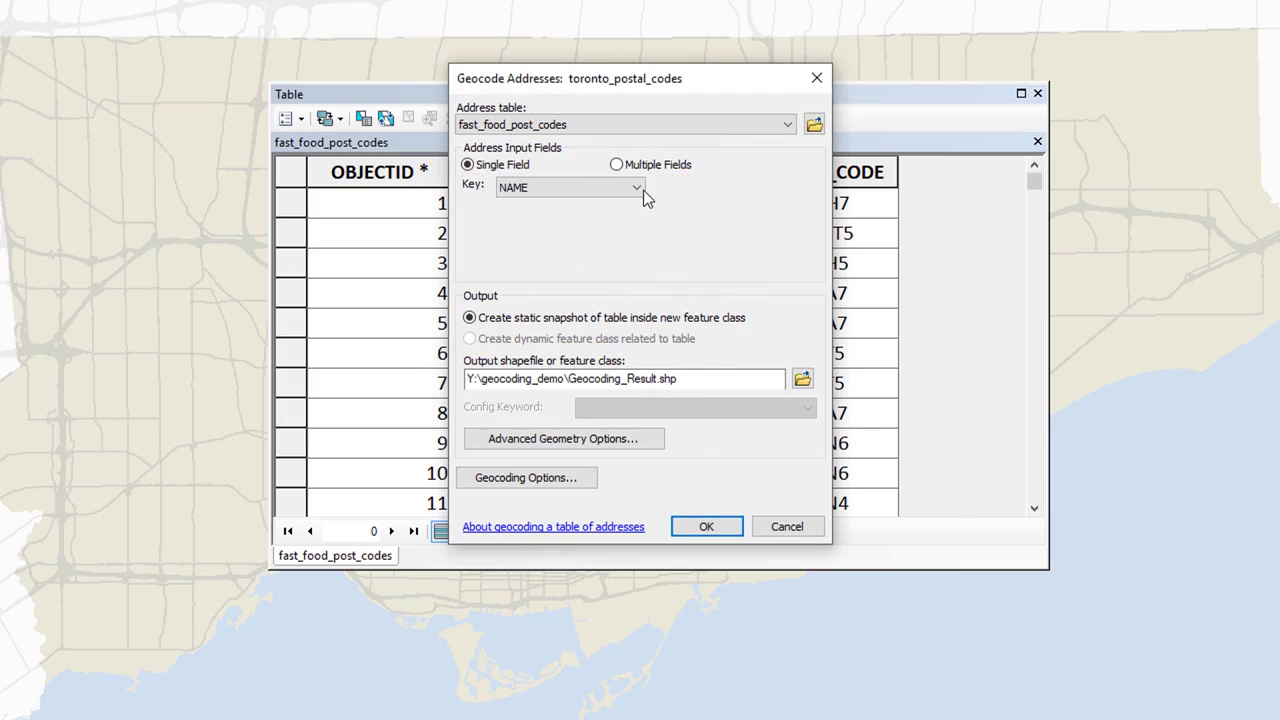
pyautogui.click(639, 190)
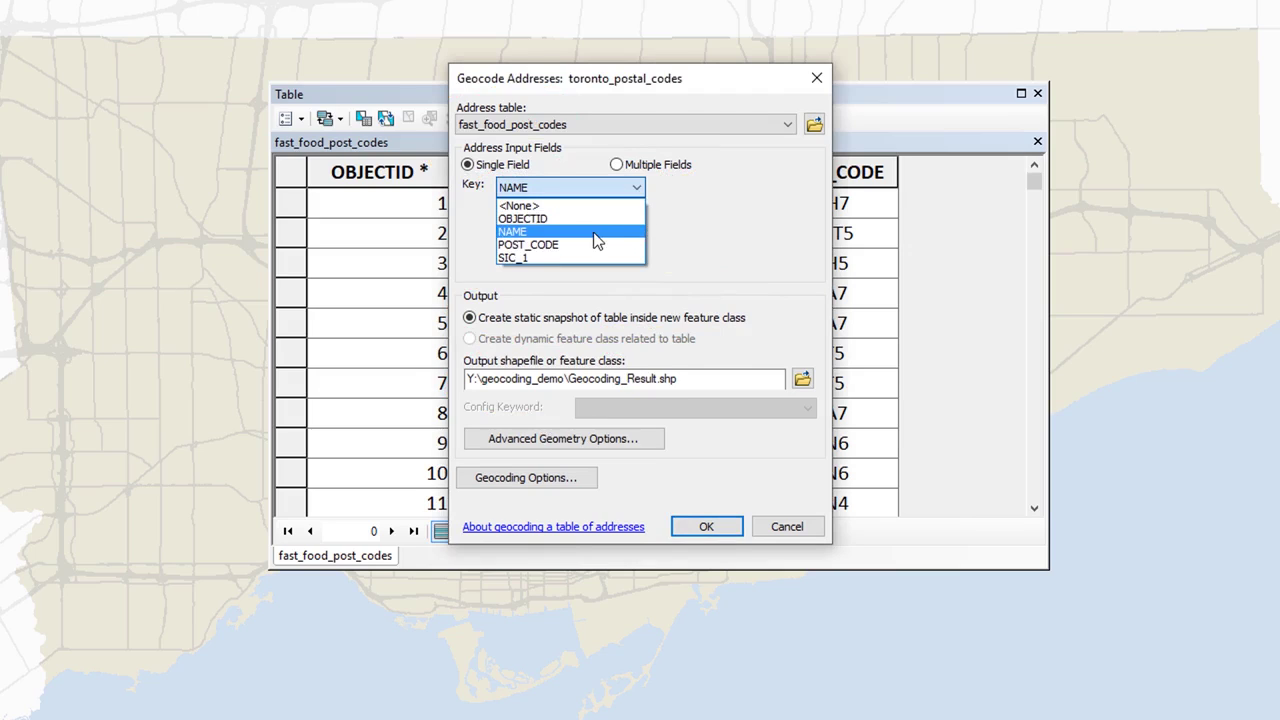
pyautogui.click(590, 246)
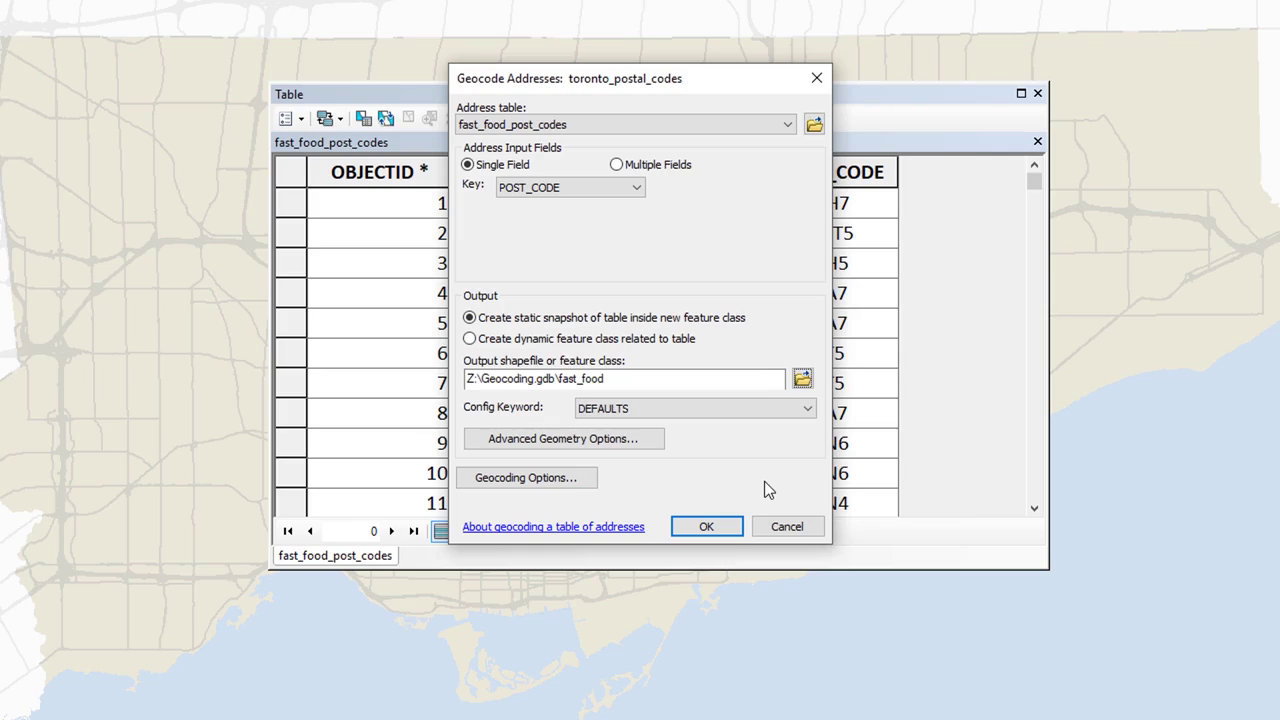
# Run the geocoding, yielding 184 matched, 139 tied and 2 unmatched addresses.
pyautogui.click(733, 534)
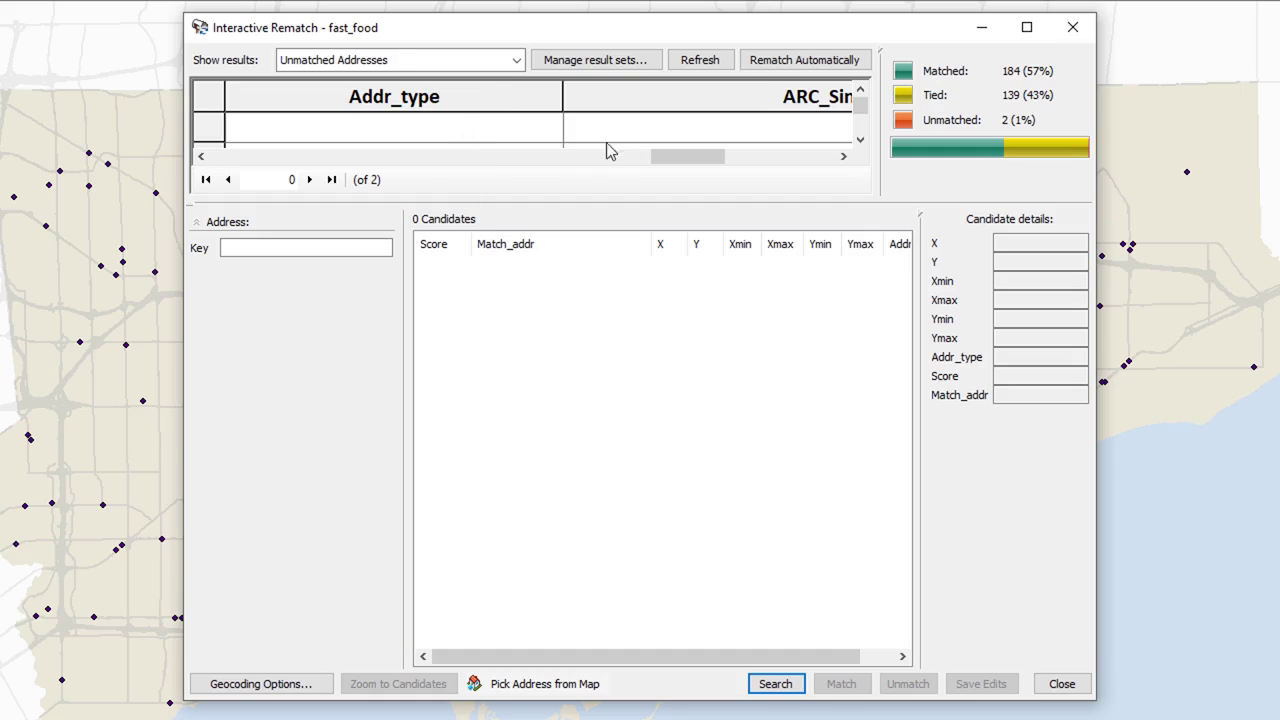
# Select unmatched record ObjectID 5 and check its zero Score, Match_type and empty Match_addr.
pyautogui.moveTo(670, 156); pyautogui.dragTo(163, 171)
pyautogui.click(228, 158)
pyautogui.click(228, 158)
pyautogui.click(228, 158)
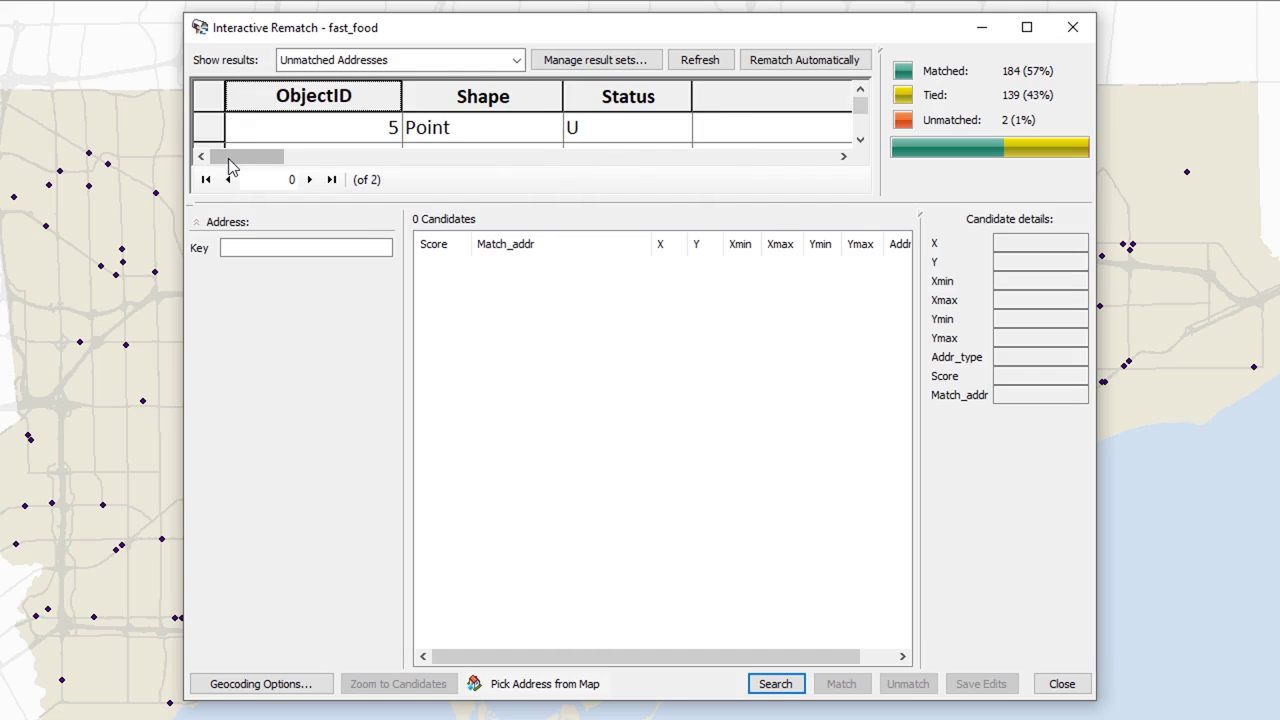
pyautogui.click(483, 127)
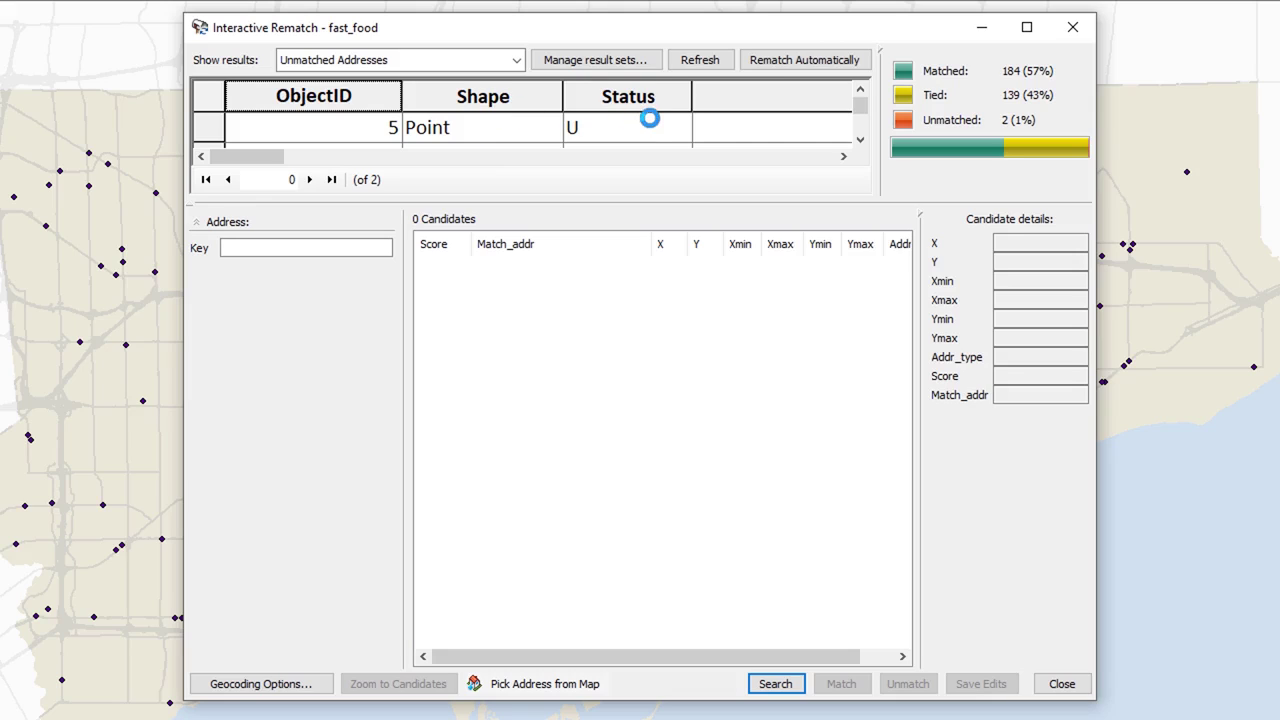
pyautogui.click(813, 157)
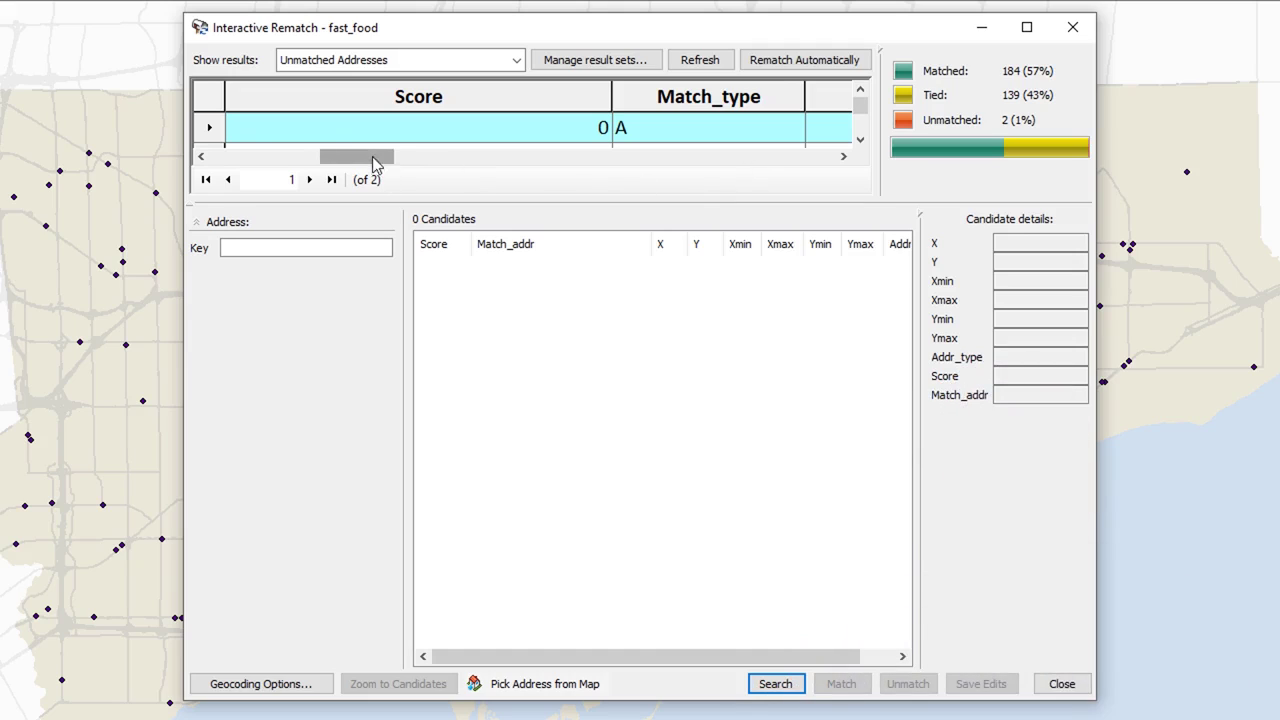
pyautogui.moveTo(375, 164); pyautogui.dragTo(432, 150)
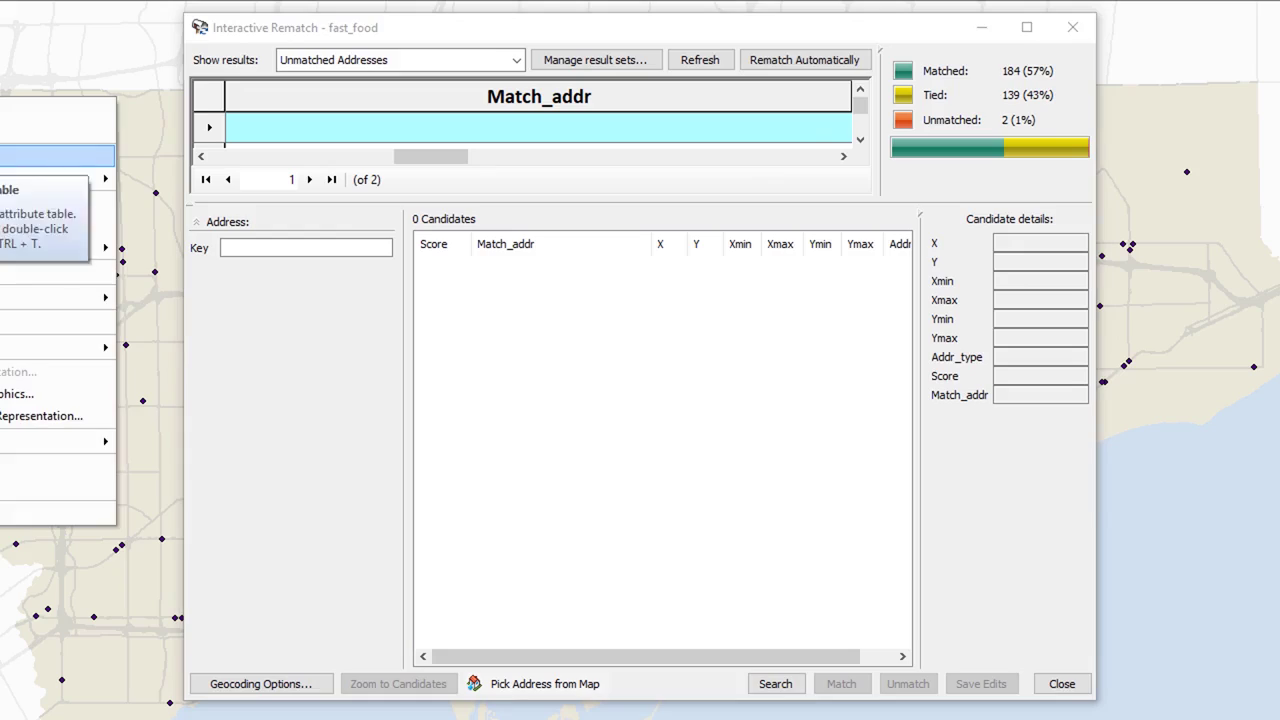
# Open the fast_food result attribute table and highlight its Status, Score and Match_addr columns.
pyautogui.press('Return')
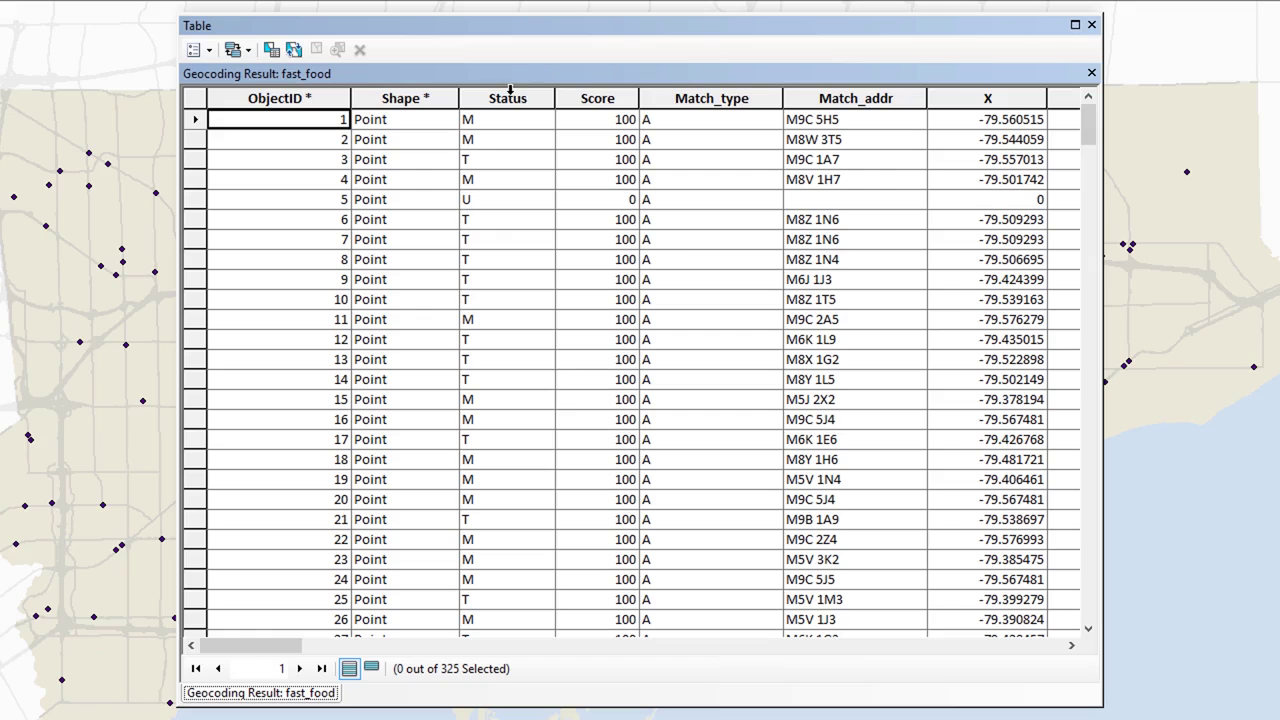
pyautogui.click(514, 97)
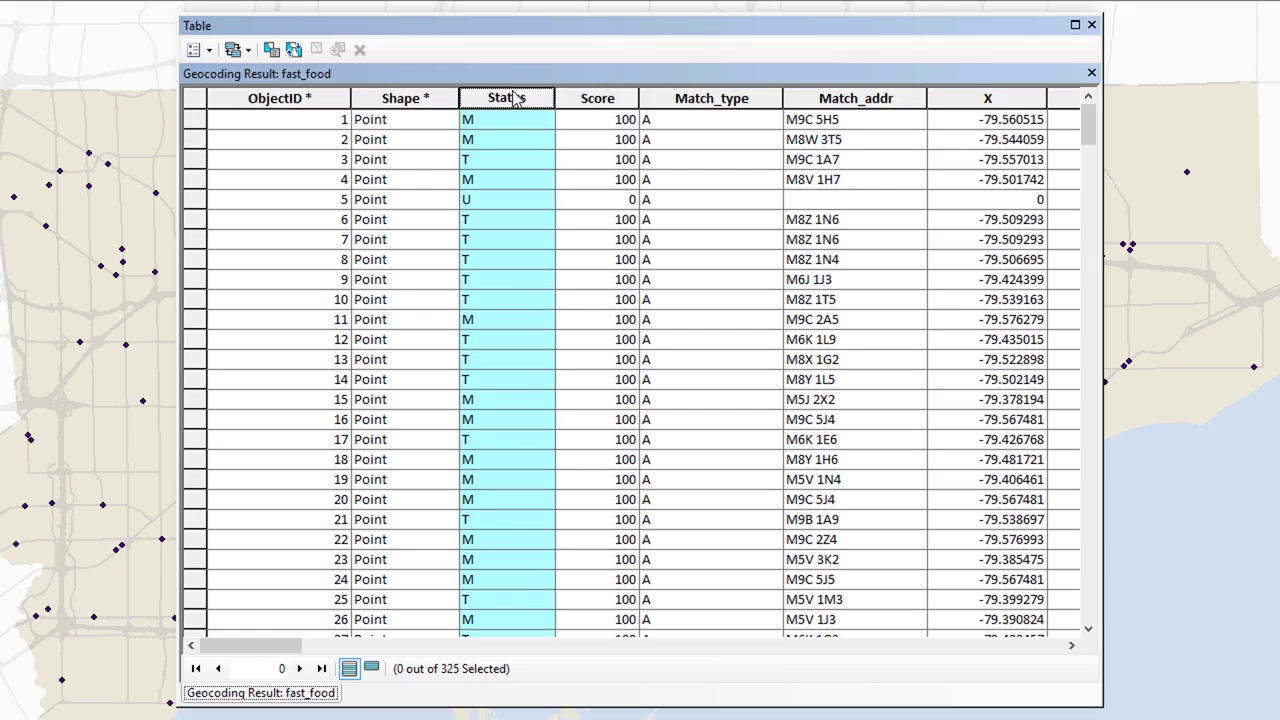
pyautogui.click(582, 96)
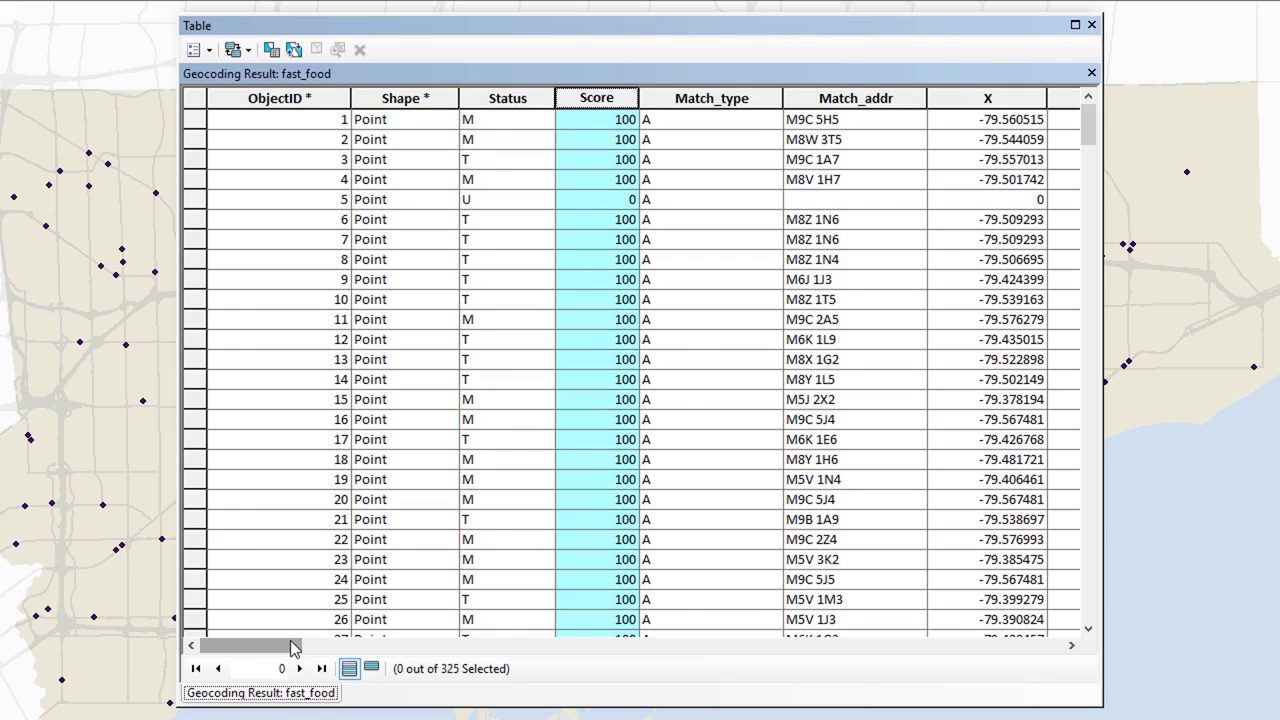
pyautogui.moveTo(300, 647); pyautogui.dragTo(445, 648)
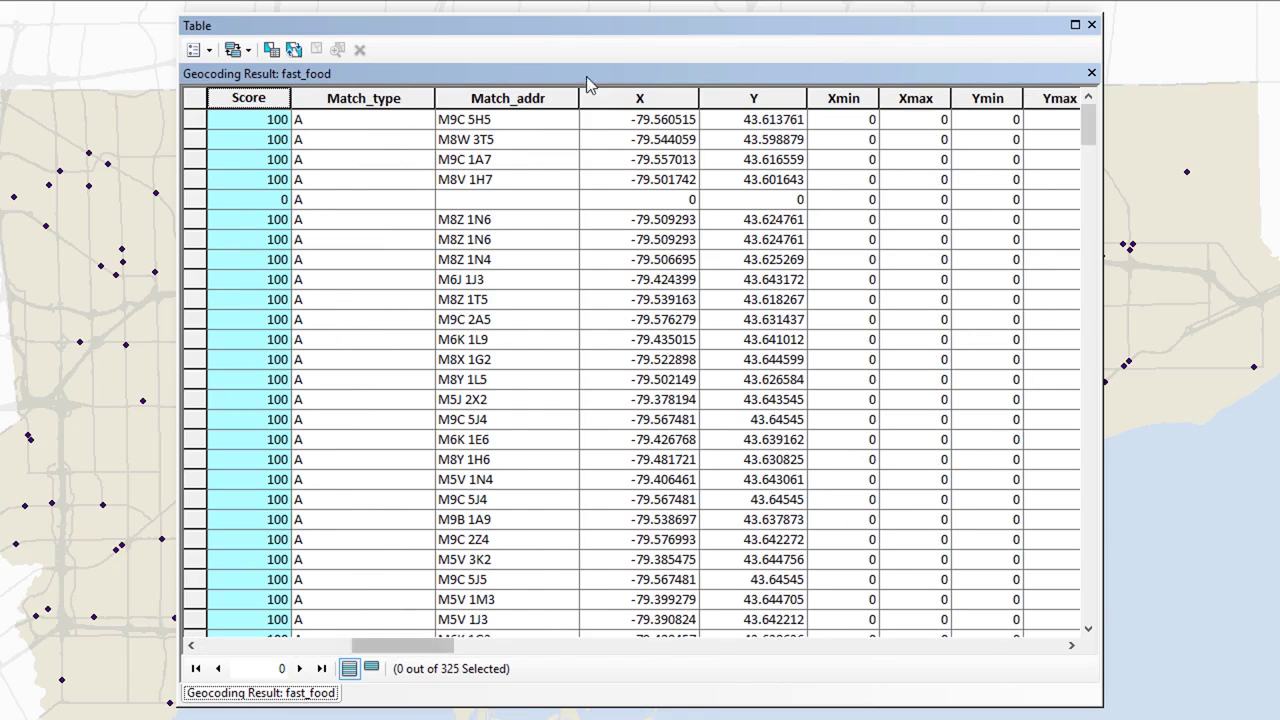
pyautogui.click(556, 97)
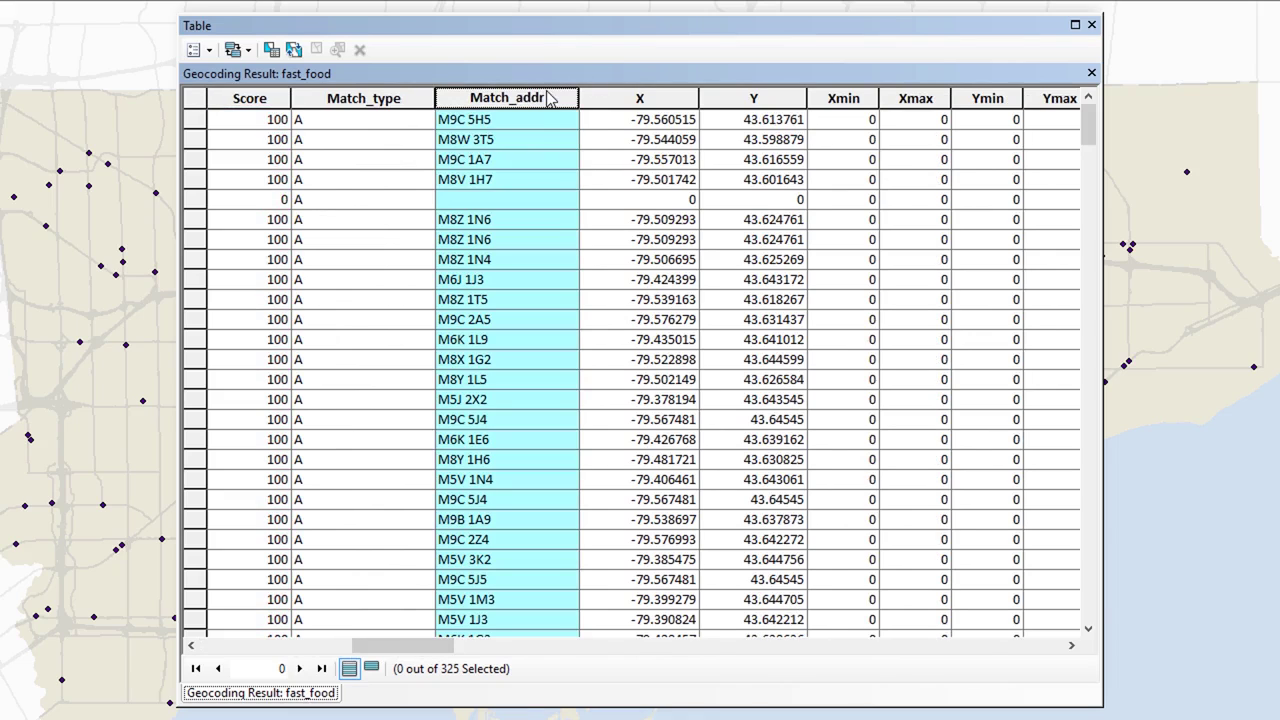
# Inspect records 5, 27 and tied record 3, then move the table aside.
pyautogui.click(470, 200)
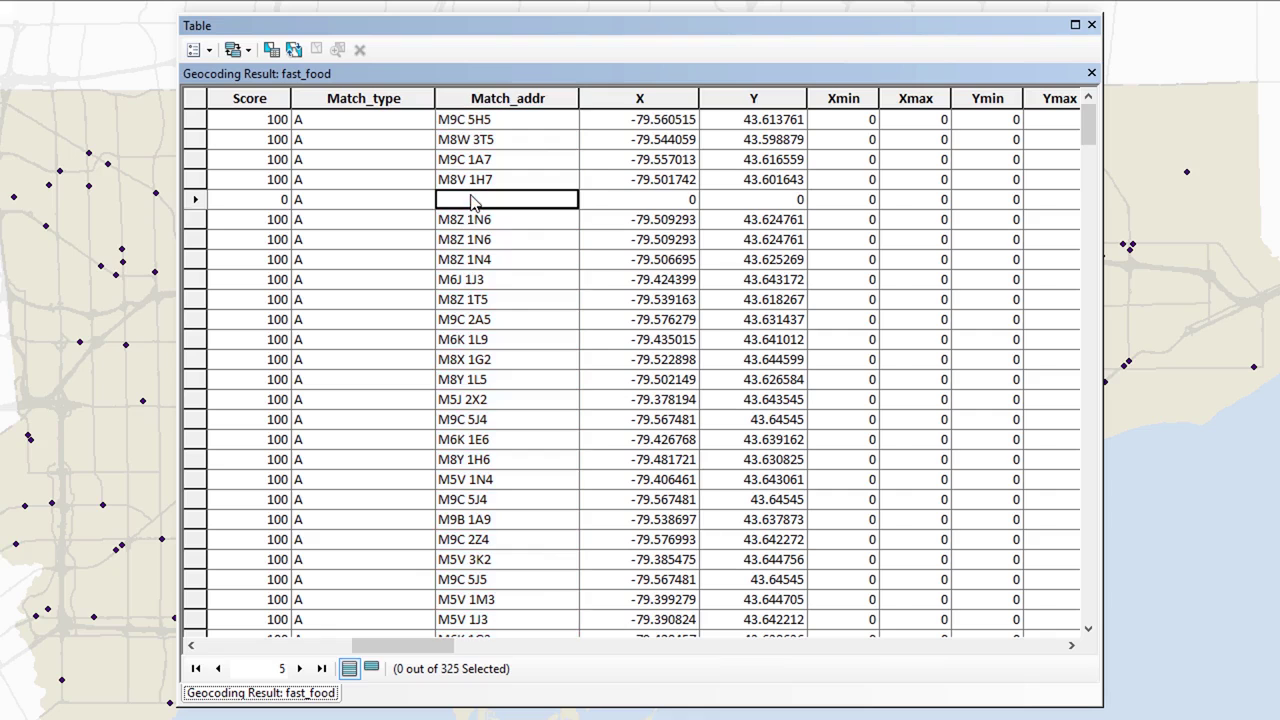
pyautogui.click(388, 632)
pyautogui.scroll(-3, 388, 628)
pyautogui.scroll(3, 388, 628)
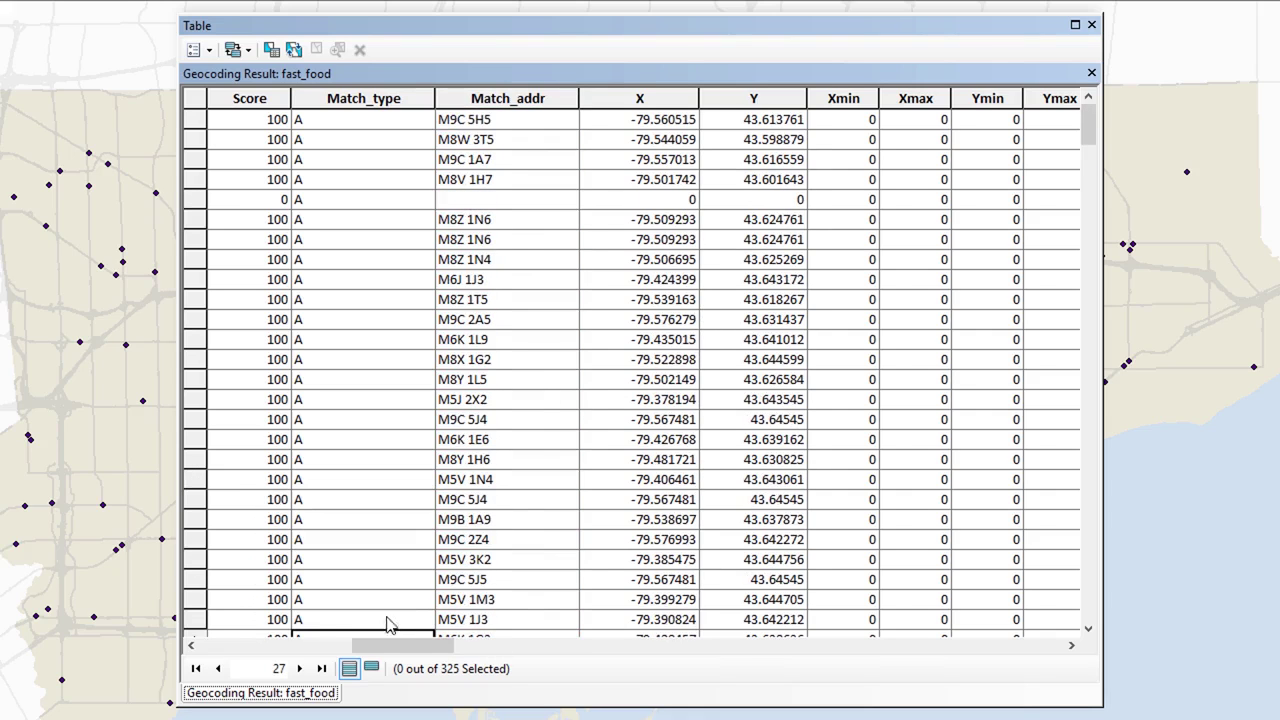
pyautogui.moveTo(424, 646); pyautogui.dragTo(912, 313)
pyautogui.moveTo(1088, 125); pyautogui.dragTo(1050, 118)
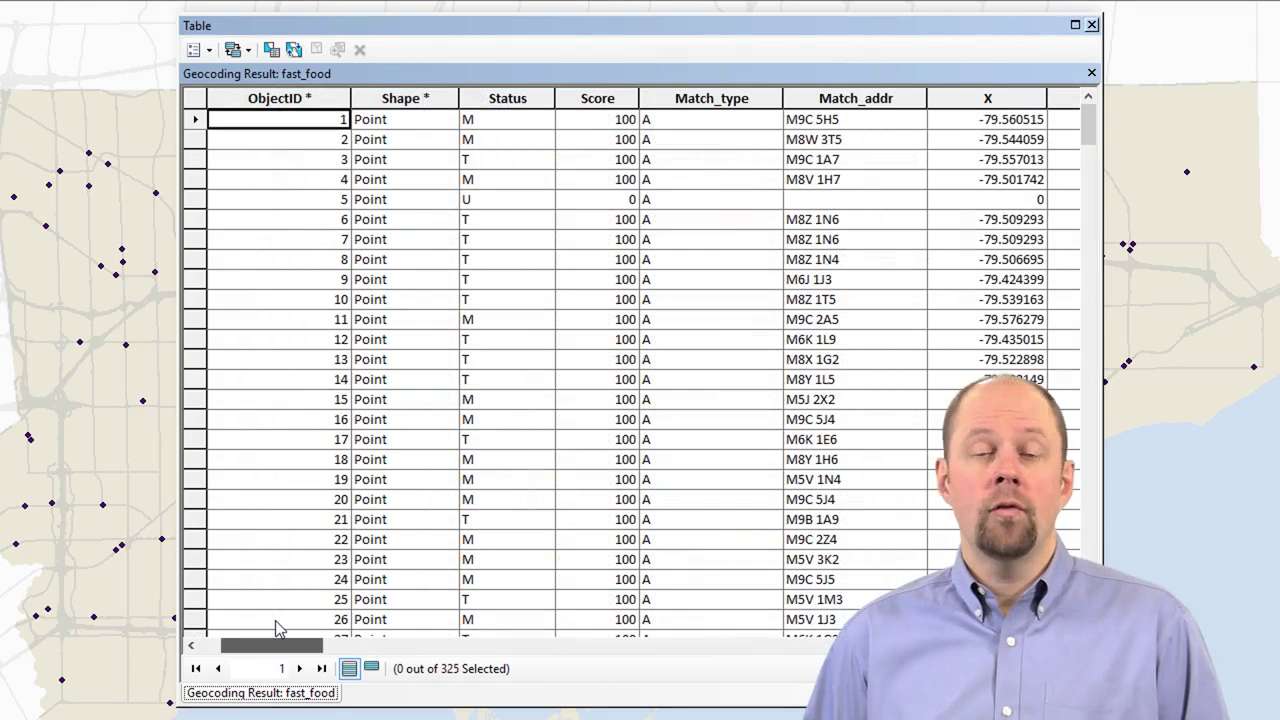
pyautogui.moveTo(279, 645); pyautogui.dragTo(294, 645)
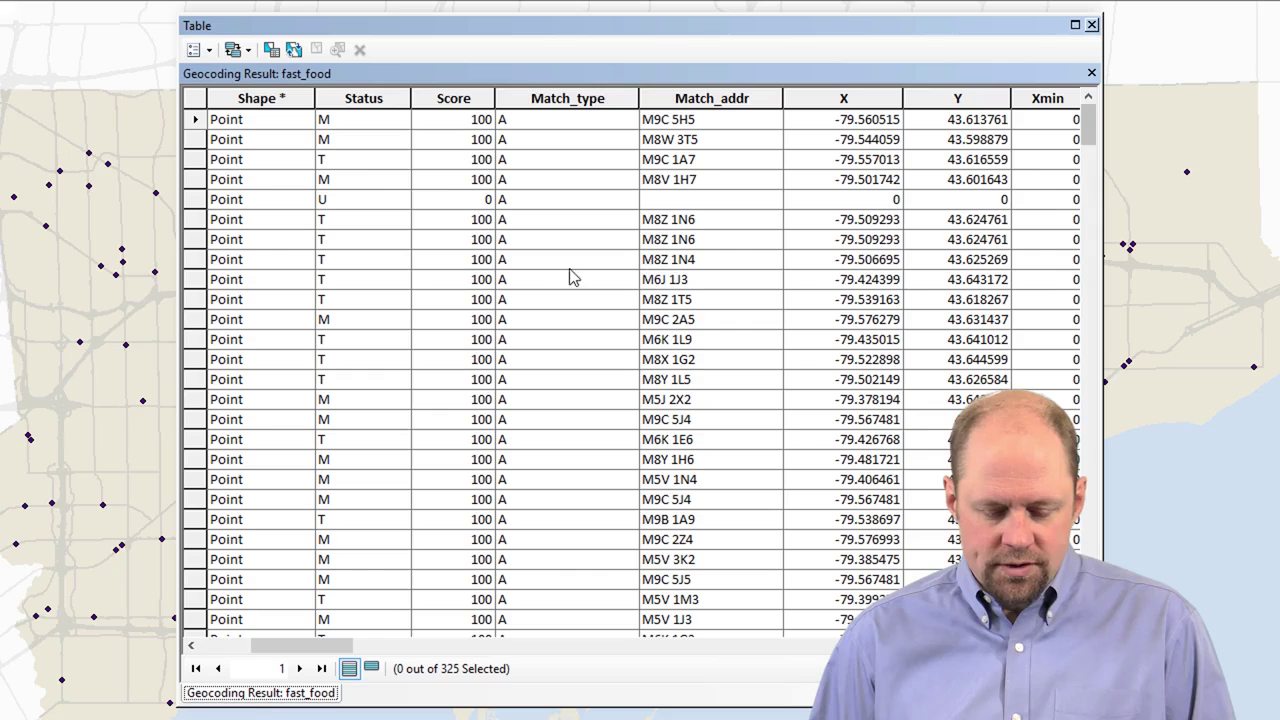
pyautogui.click(362, 162)
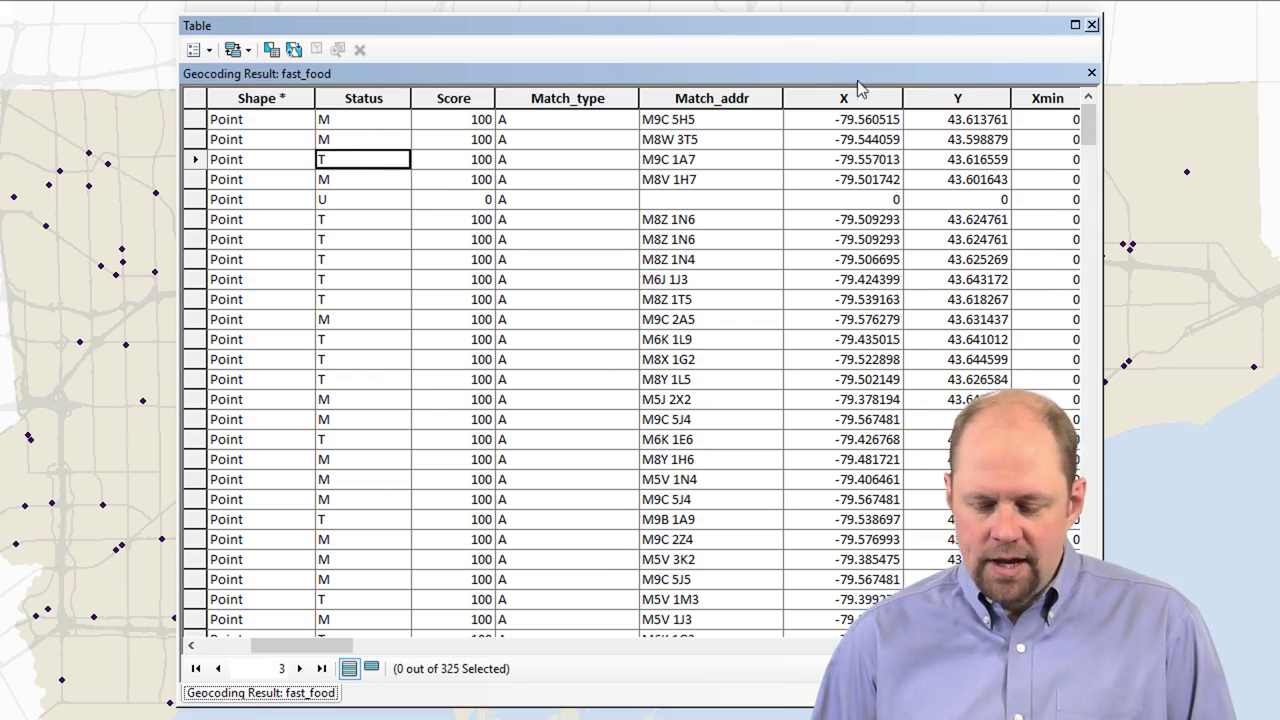
pyautogui.moveTo(1010, 28); pyautogui.dragTo(1203, 168)
# Show Matched Addresses with Candidates Tied and compare record 3's 100-score M9C 1A7 candidates.
pyautogui.click(815, 27)
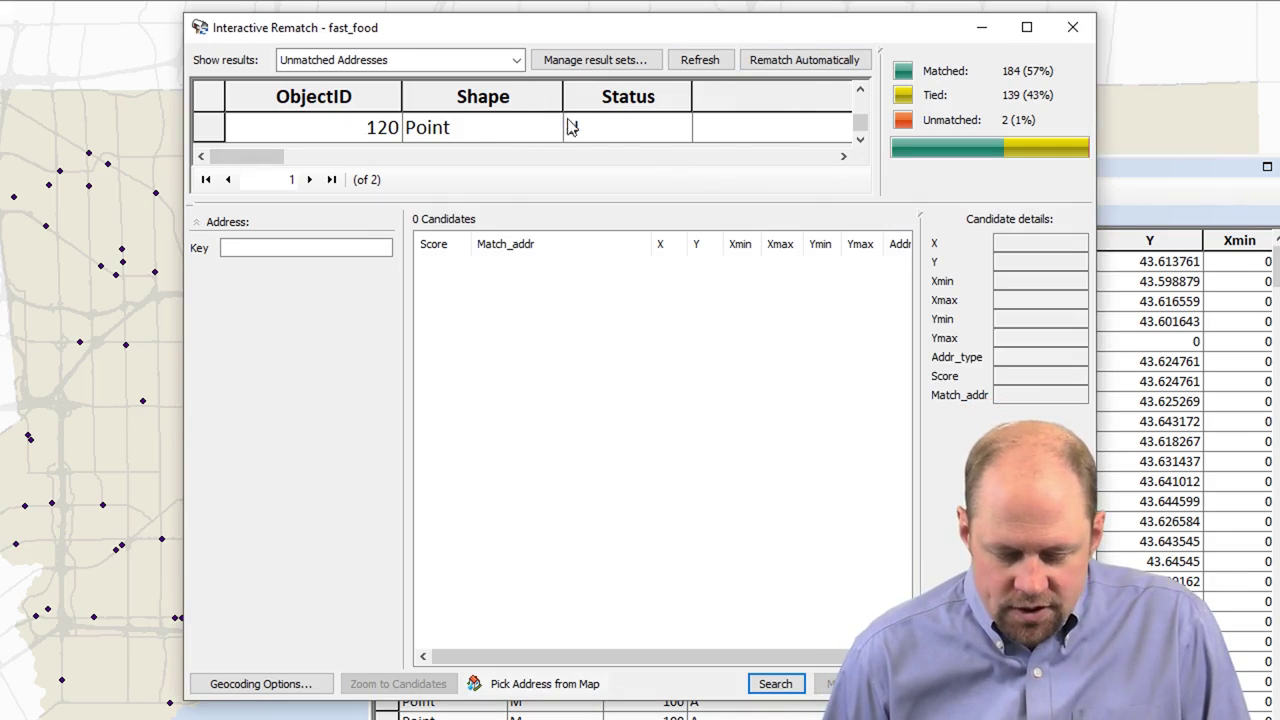
pyautogui.click(517, 64)
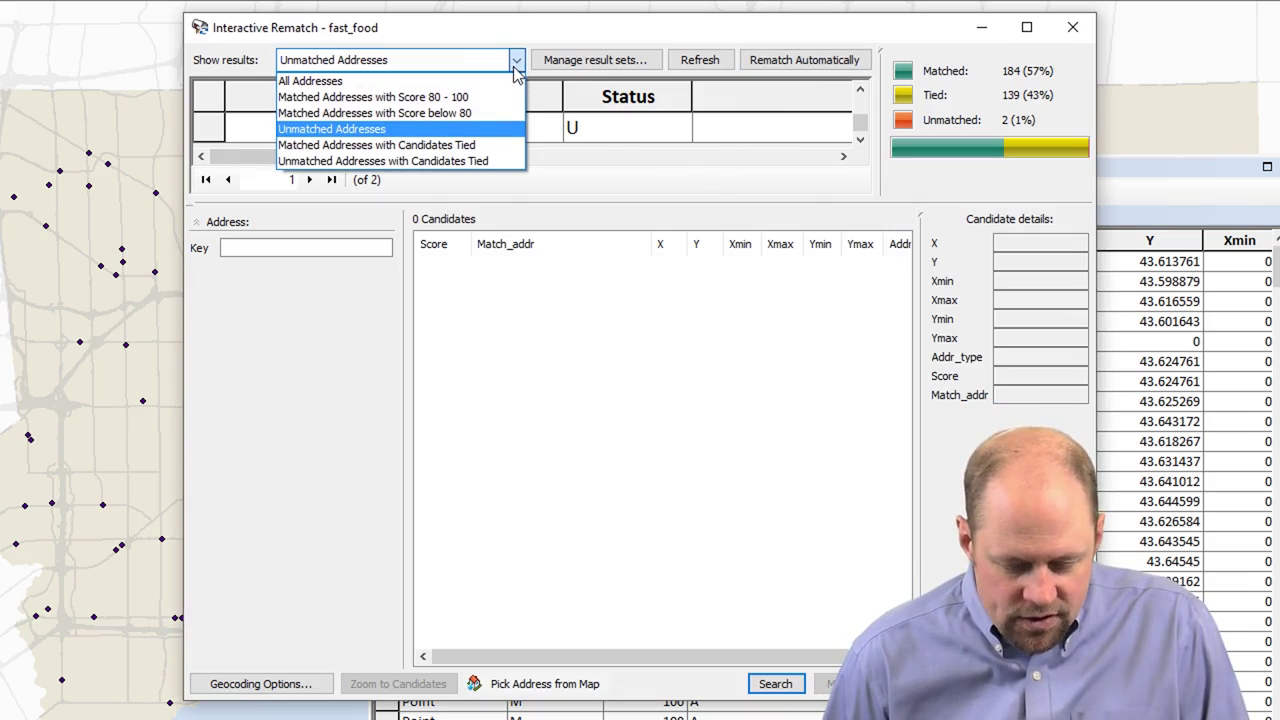
pyautogui.click(458, 161)
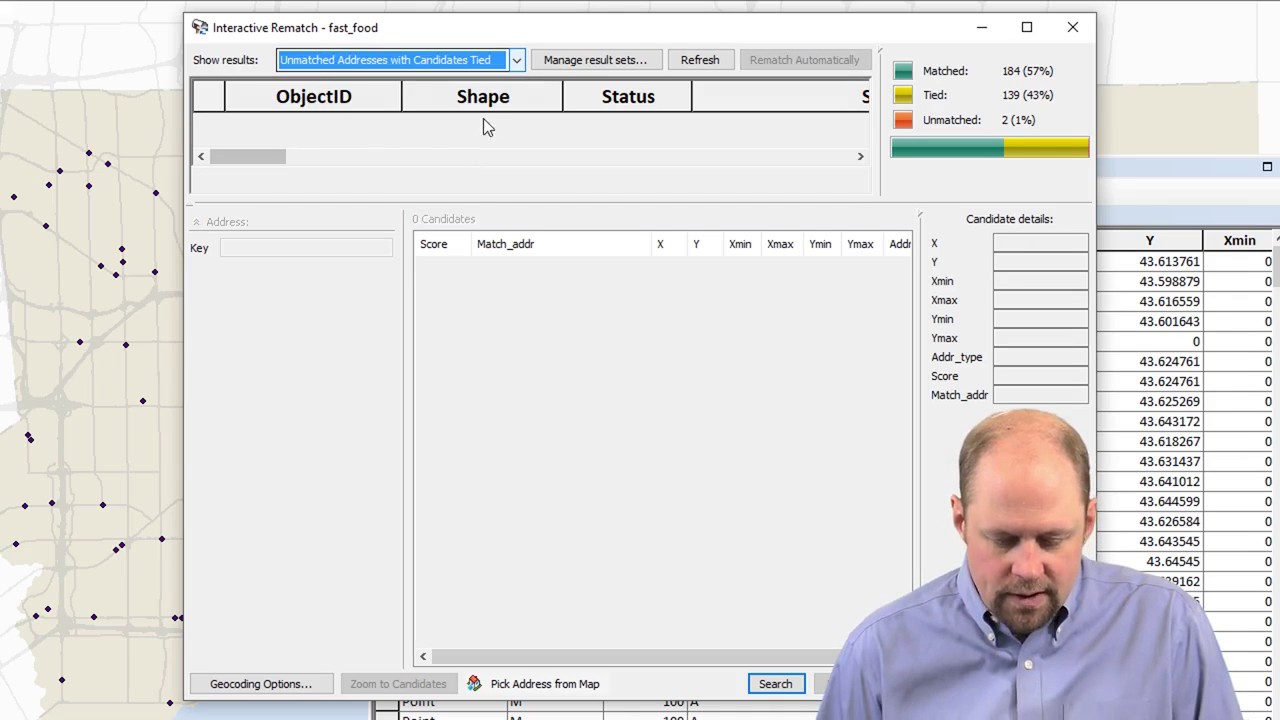
pyautogui.click(516, 60)
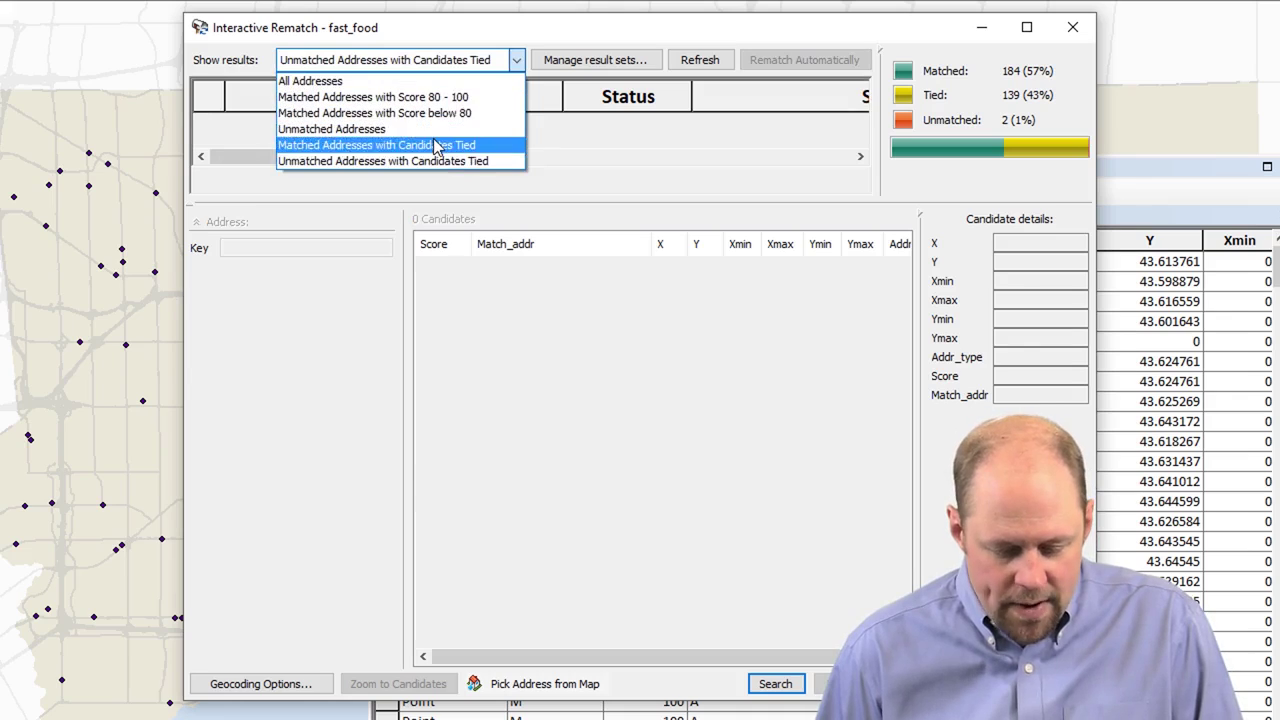
pyautogui.click(445, 145)
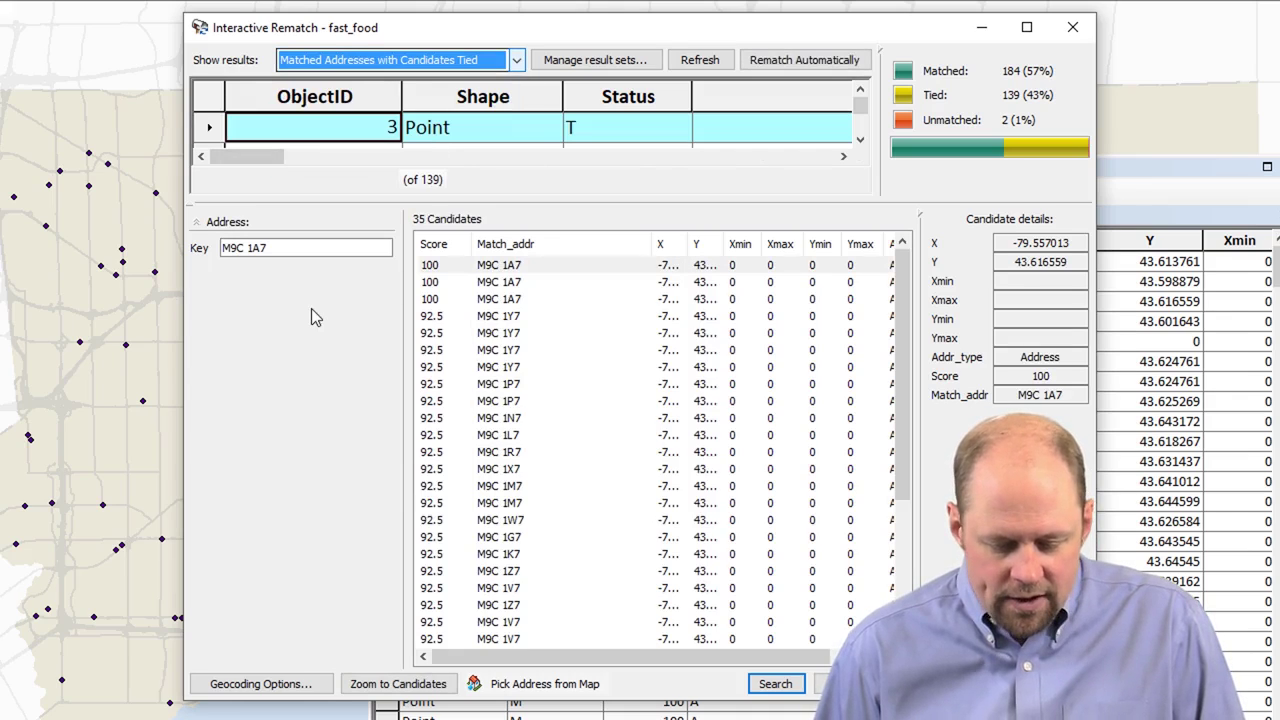
pyautogui.click(515, 267)
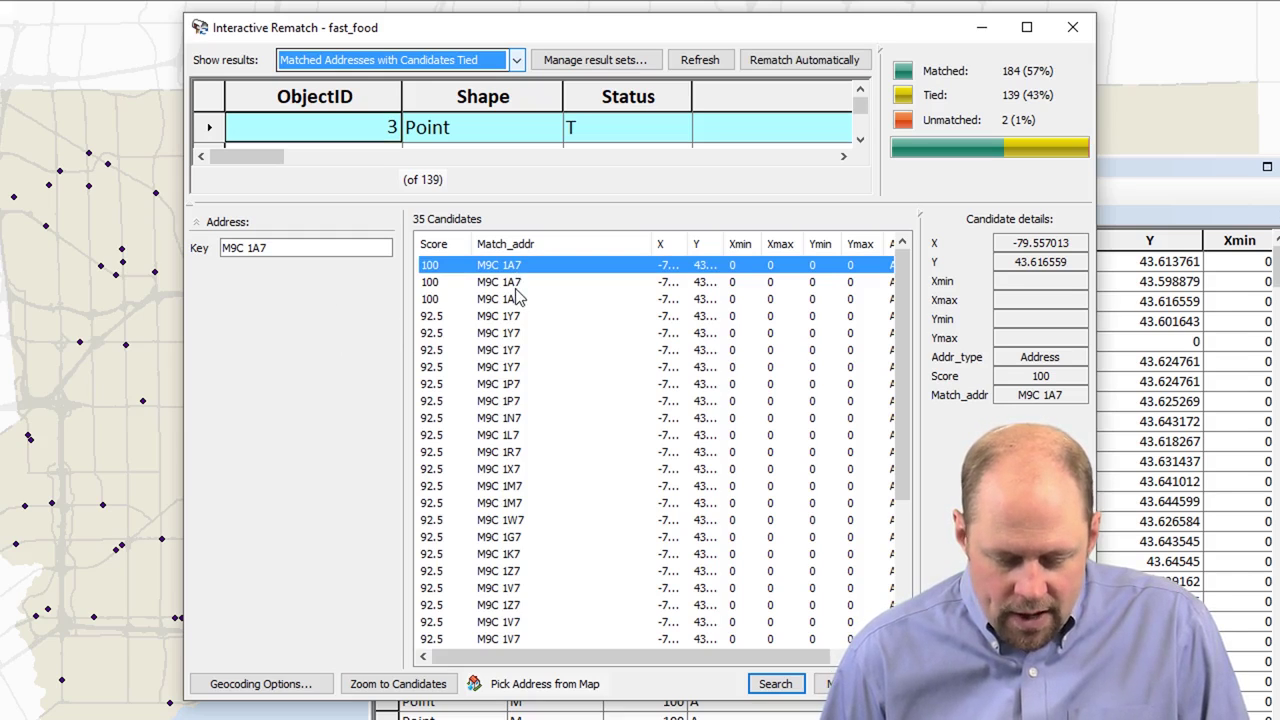
pyautogui.click(518, 287)
# Check the third M9C 1A7 candidate, then close Interactive Rematch and the attribute table.
pyautogui.click(519, 297)
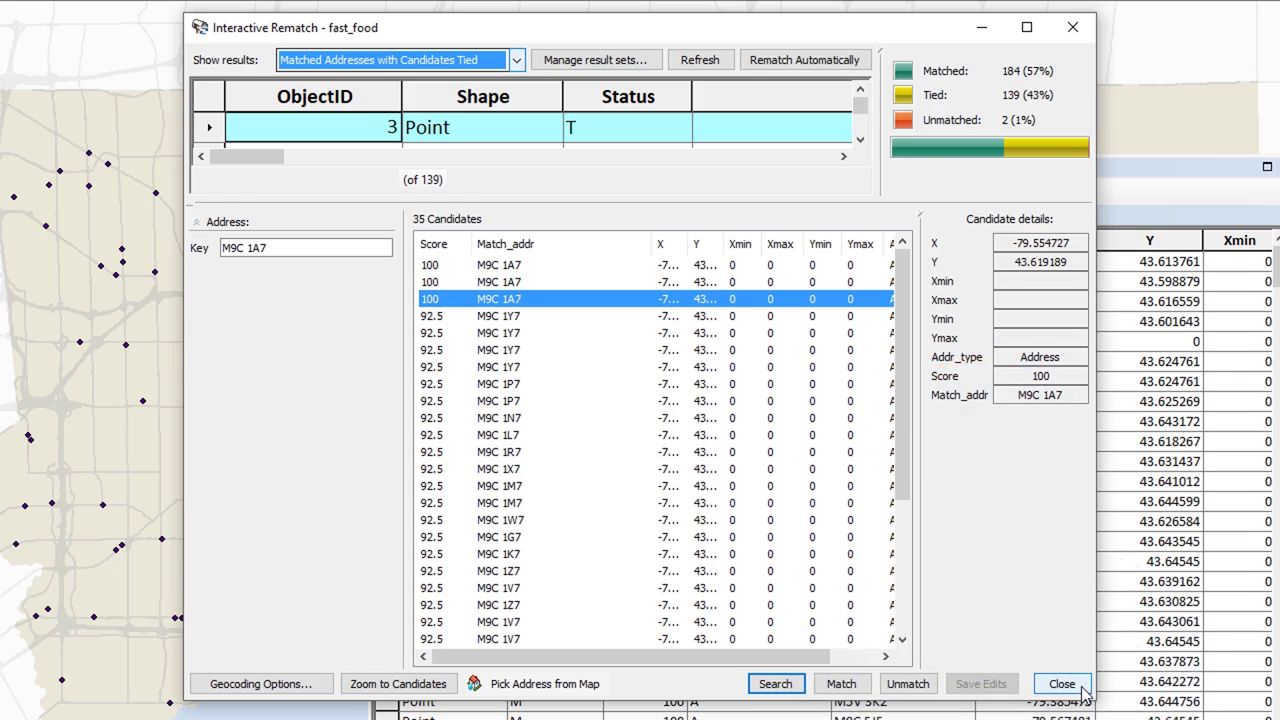
pyautogui.click(1130, 620)
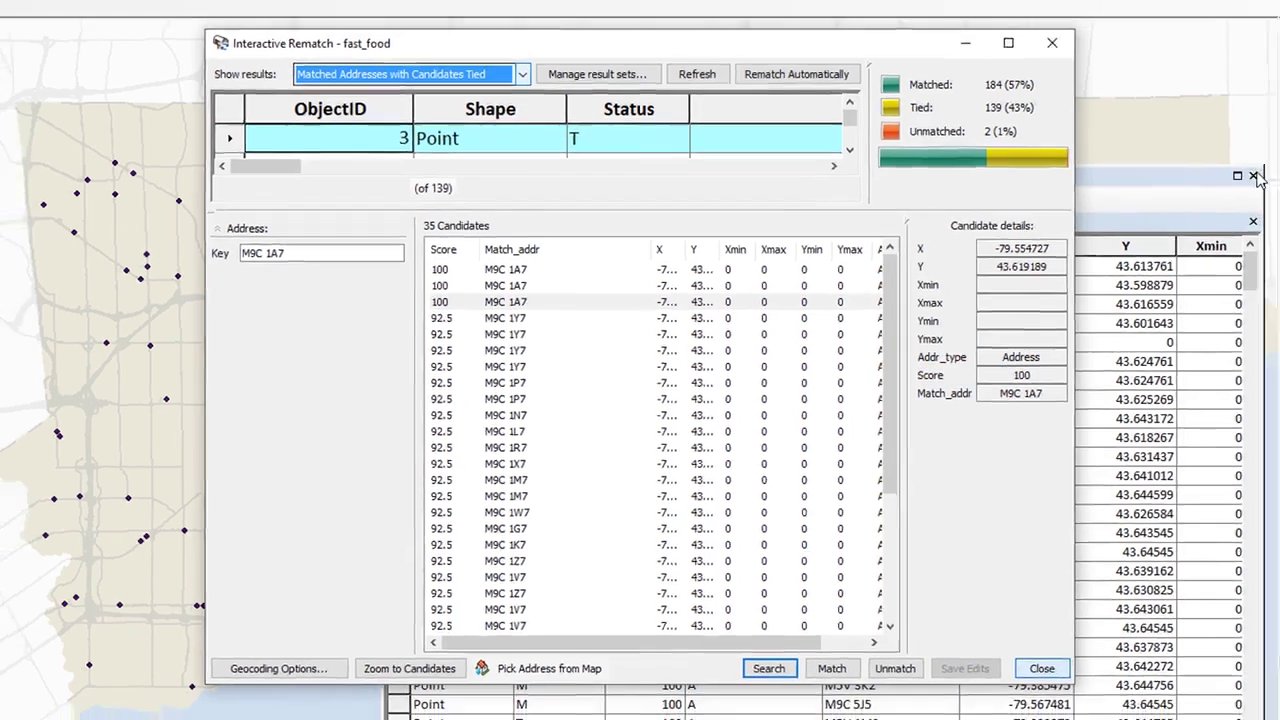
pyautogui.click(1062, 683)
pyautogui.click(1072, 234)
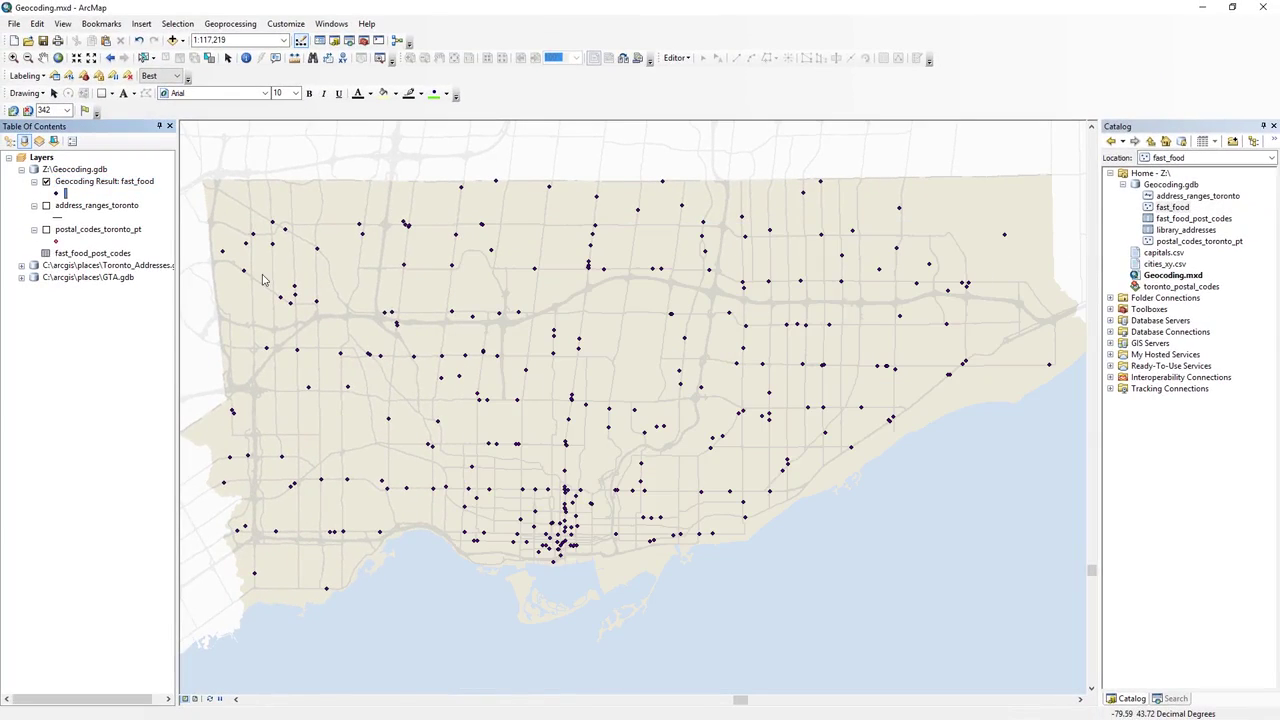